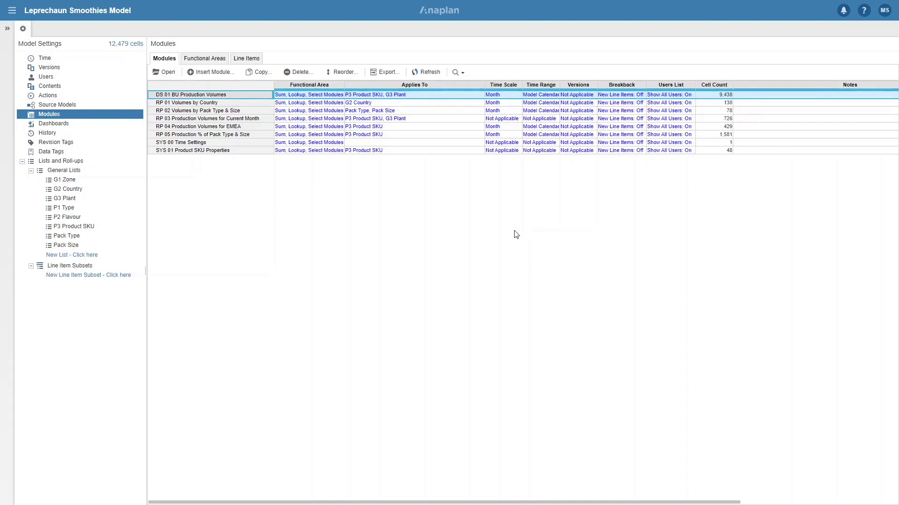
Browse the G3 Plant, P3 Product SKU, Pack Type and Pack Size lists, ending on sizes 0.3 and 0.5.
{"action": "left_click", "coordinate": [82, 202]}
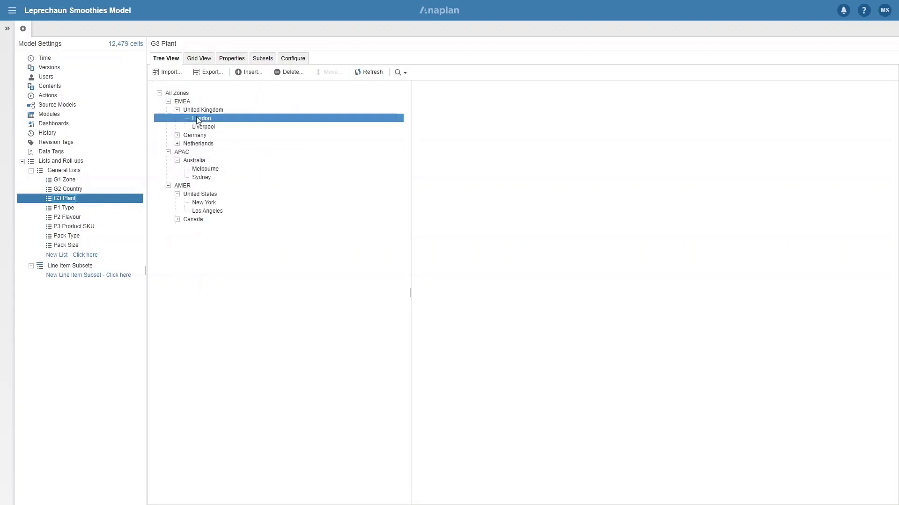
{"action": "left_click", "coordinate": [78, 227]}
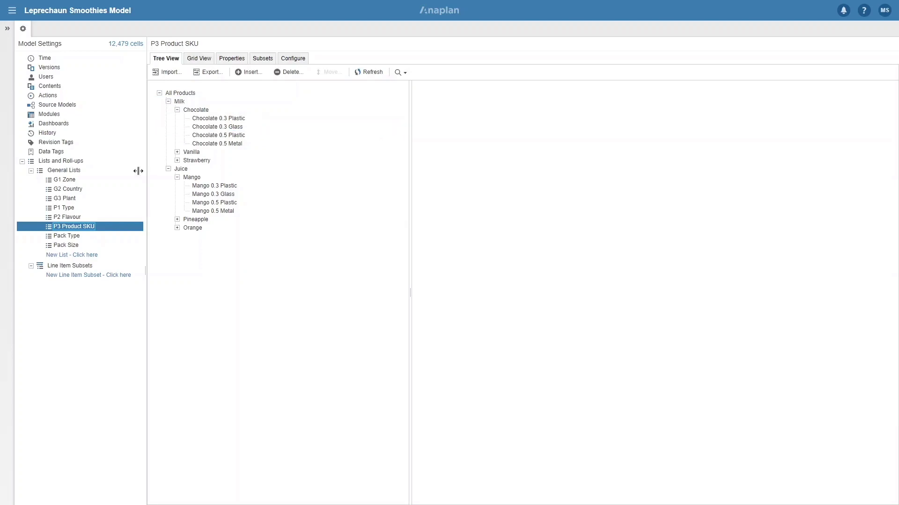
{"action": "left_click", "coordinate": [69, 237]}
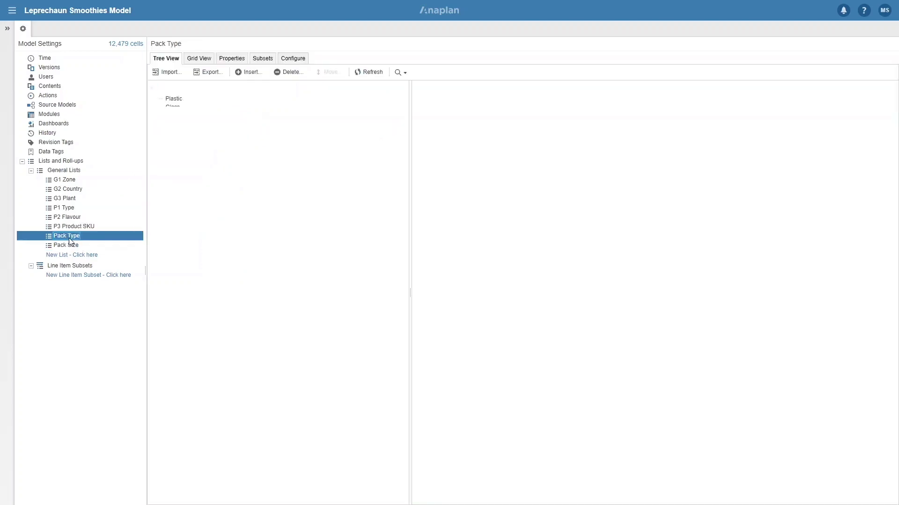
{"action": "left_click", "coordinate": [65, 247]}
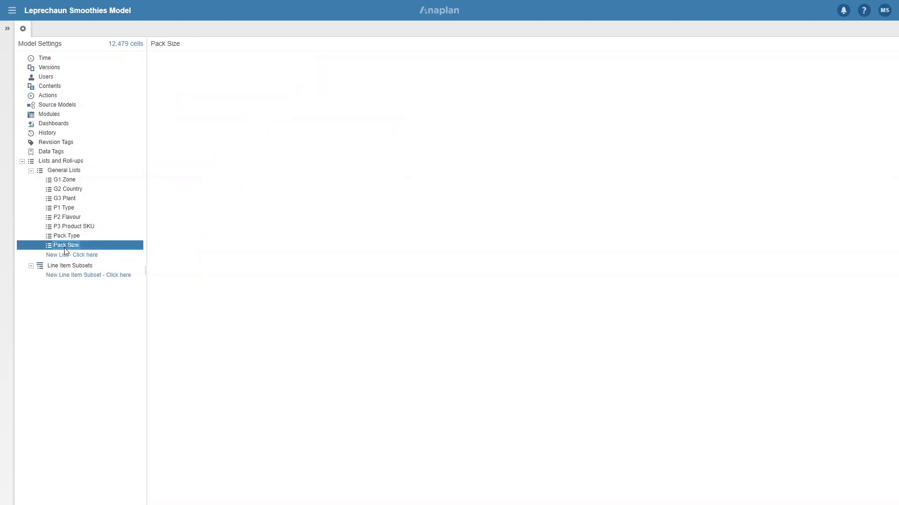
Open DS 01 BU Production Volumes and review its line item blueprint.
{"action": "left_click", "coordinate": [41, 116]}
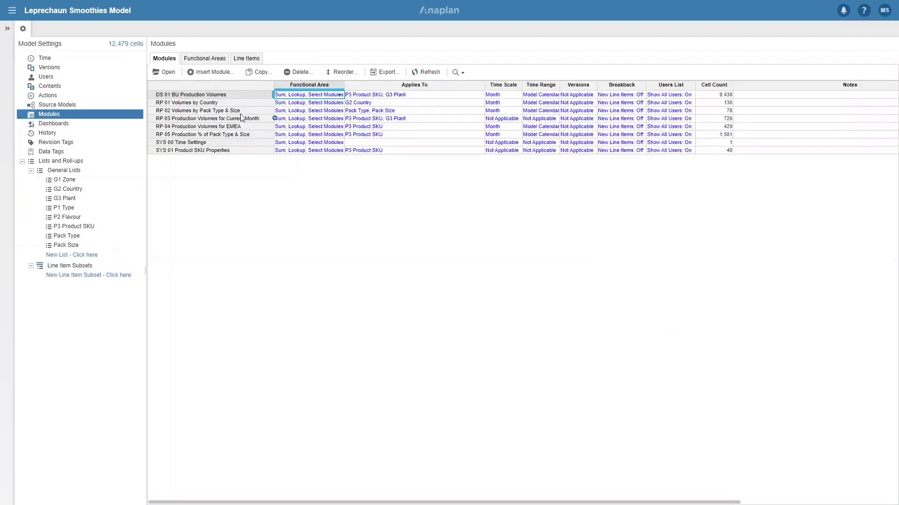
{"action": "left_click", "coordinate": [165, 72]}
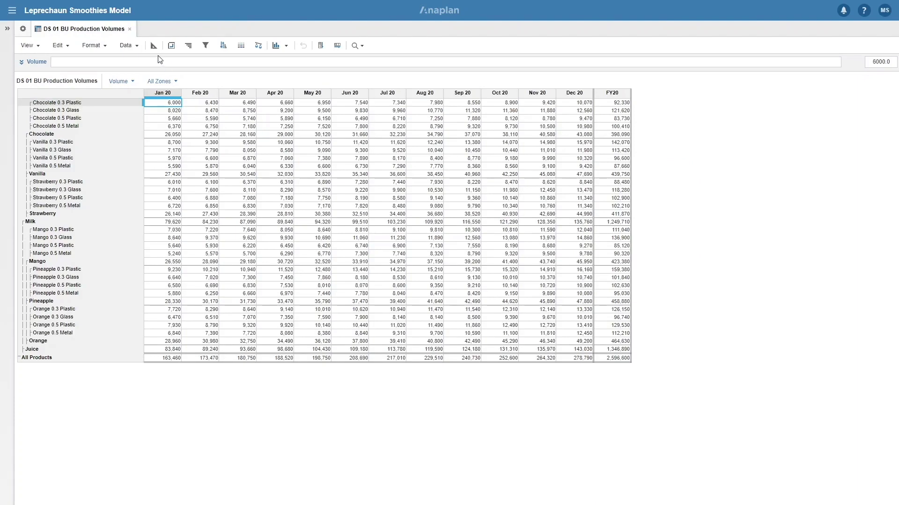
{"action": "left_click", "coordinate": [153, 45]}
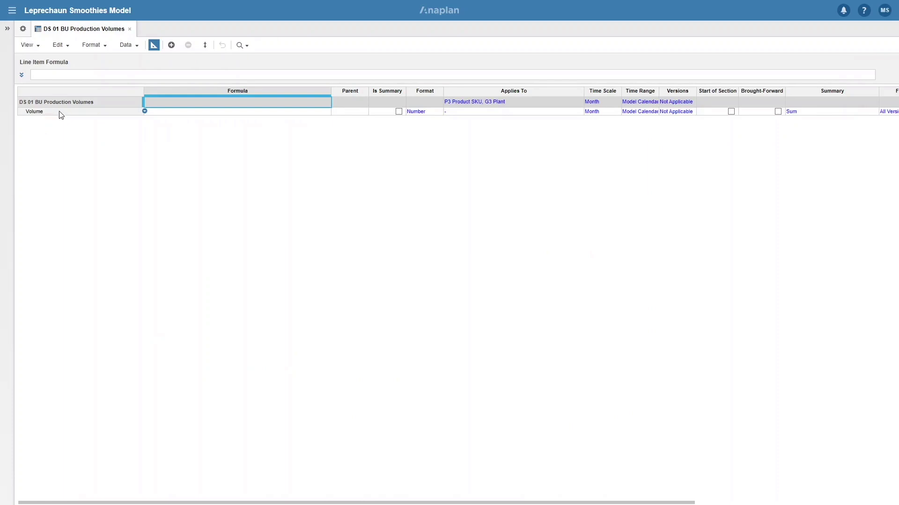
{"action": "left_click", "coordinate": [153, 45]}
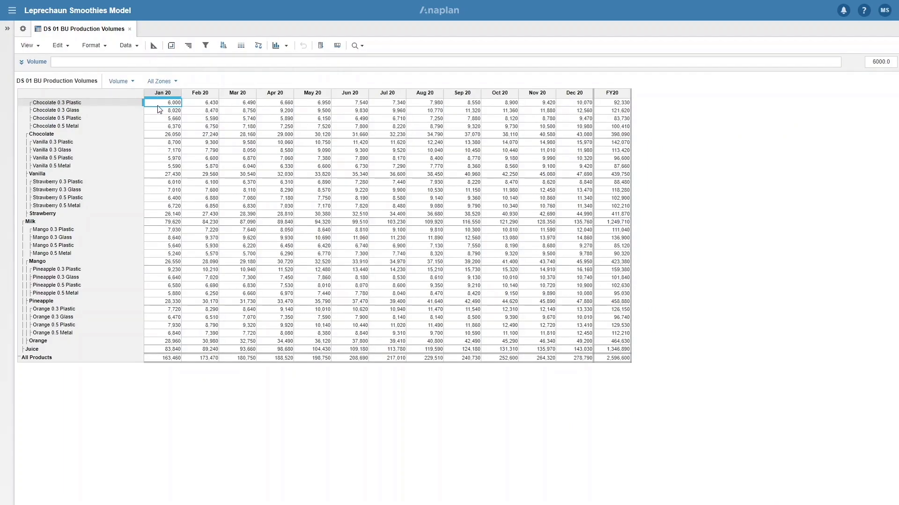
Pivot DS 01 to move G3 Plant from pages into rows, then close the module.
{"action": "left_click", "coordinate": [171, 45]}
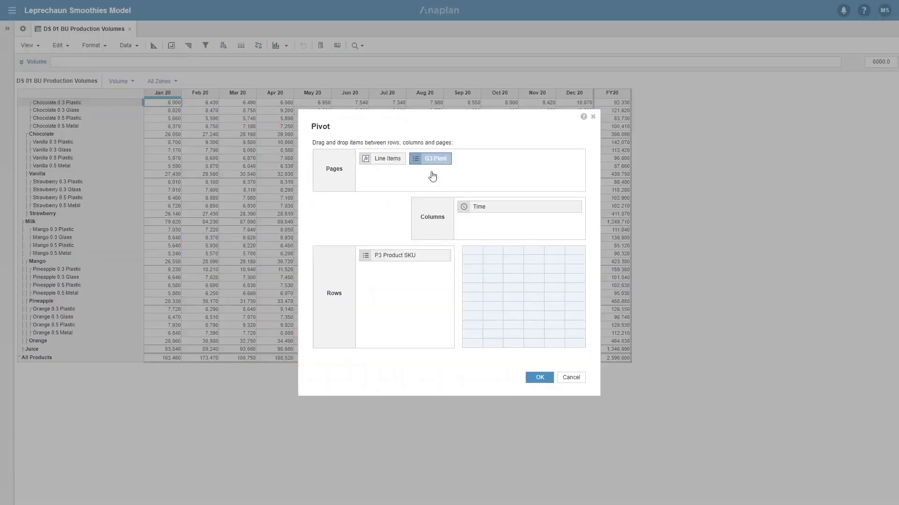
{"action": "left_click_drag", "start_coordinate": [435, 164], "coordinate": [421, 300]}
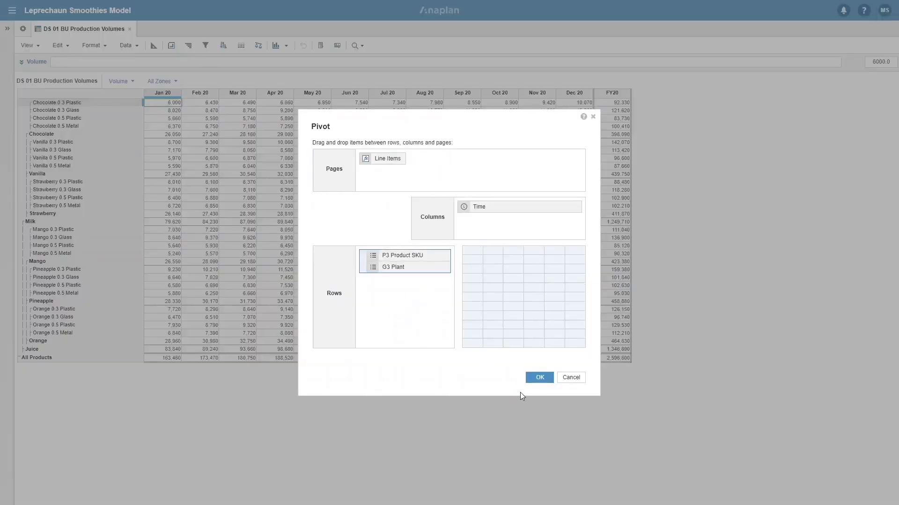
{"action": "left_click", "coordinate": [540, 378]}
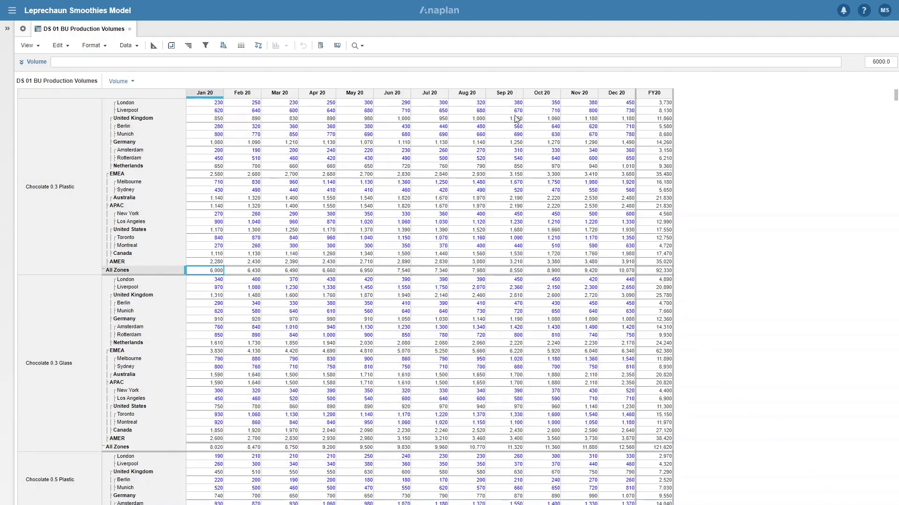
{"action": "left_click", "coordinate": [130, 29]}
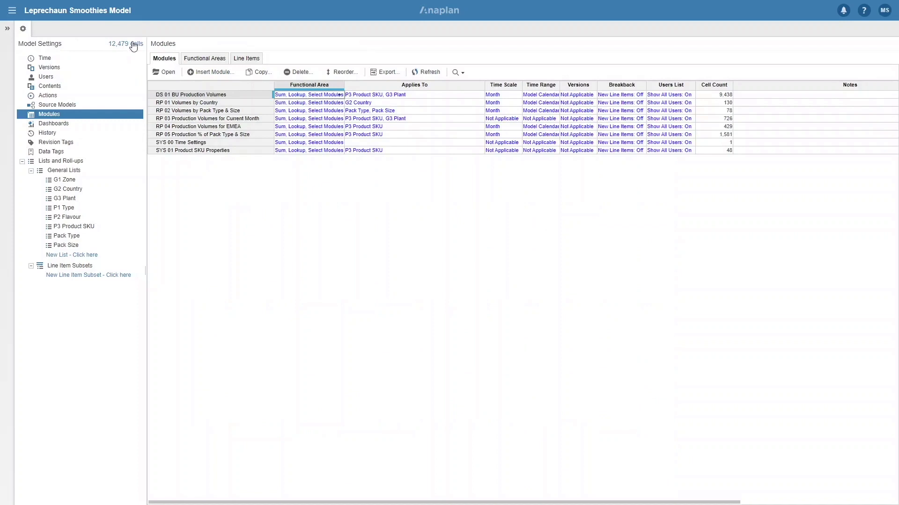
Review the SYS 01 Product SKU Properties module and close it.
{"action": "left_click", "coordinate": [177, 150]}
{"action": "left_click", "coordinate": [164, 72]}
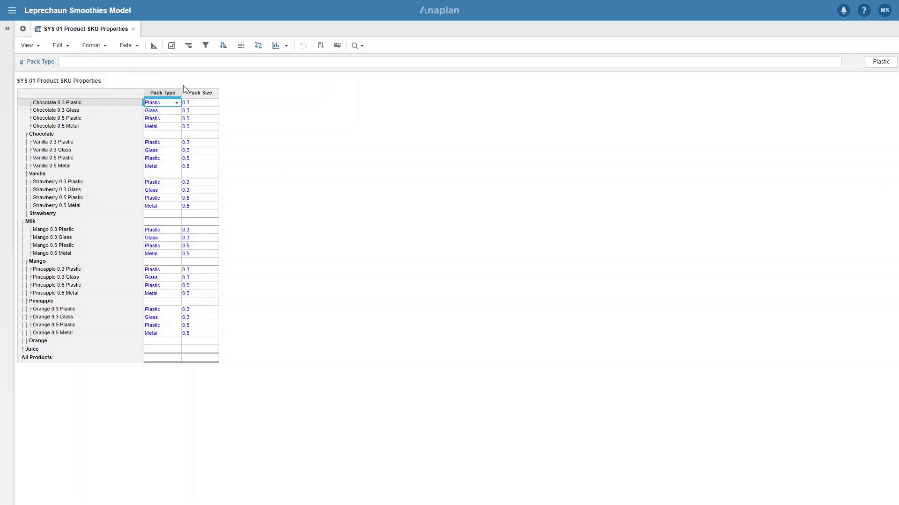
{"action": "left_click", "coordinate": [134, 29]}
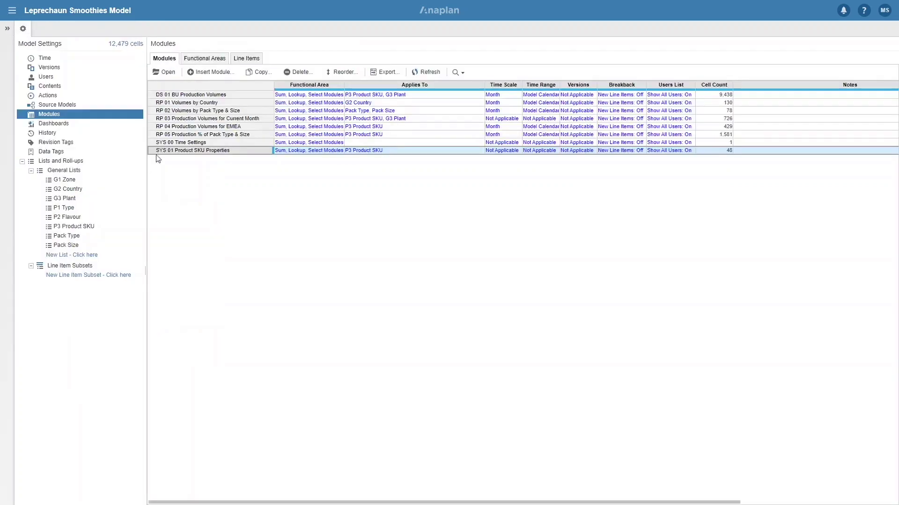
Review the SYS 00 Time Settings module, then switch to RP 01 Volumes by Country.
{"action": "left_click", "coordinate": [174, 143]}
{"action": "left_click", "coordinate": [164, 73]}
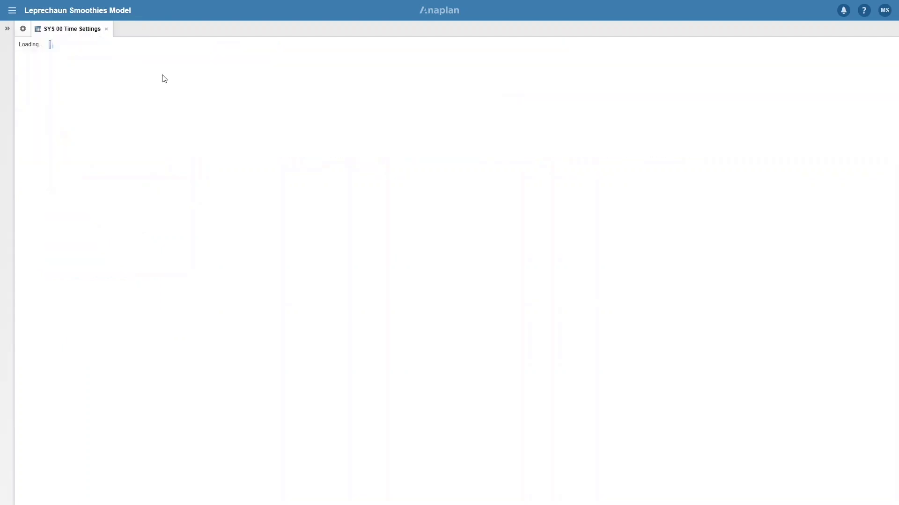
{"action": "left_click", "coordinate": [107, 29]}
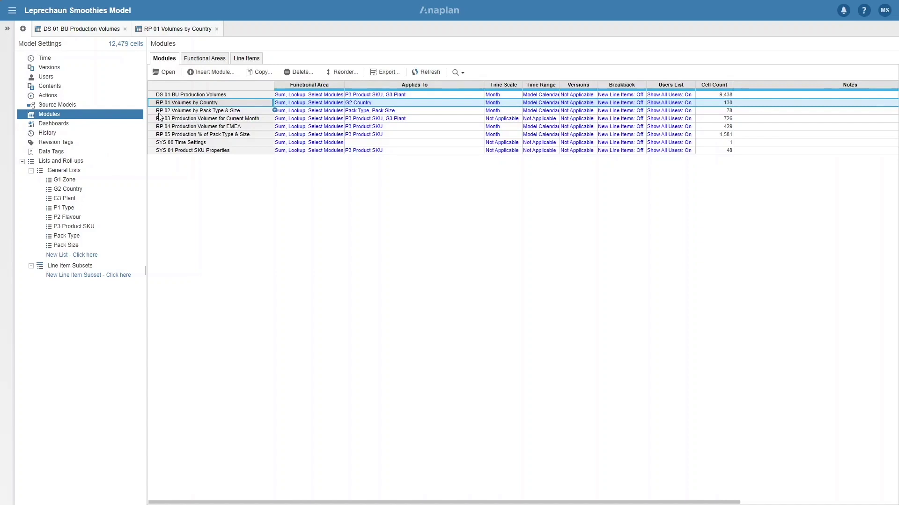
{"action": "left_click", "coordinate": [161, 31]}
Check RP 01's pivot layout without changes and return to DS 01.
{"action": "left_click", "coordinate": [171, 45]}
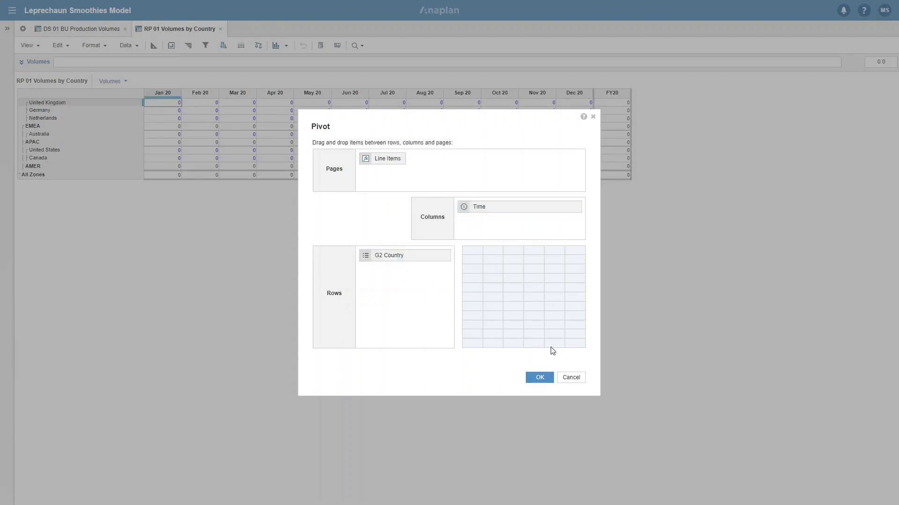
{"action": "left_click", "coordinate": [571, 377]}
{"action": "left_click", "coordinate": [72, 29]}
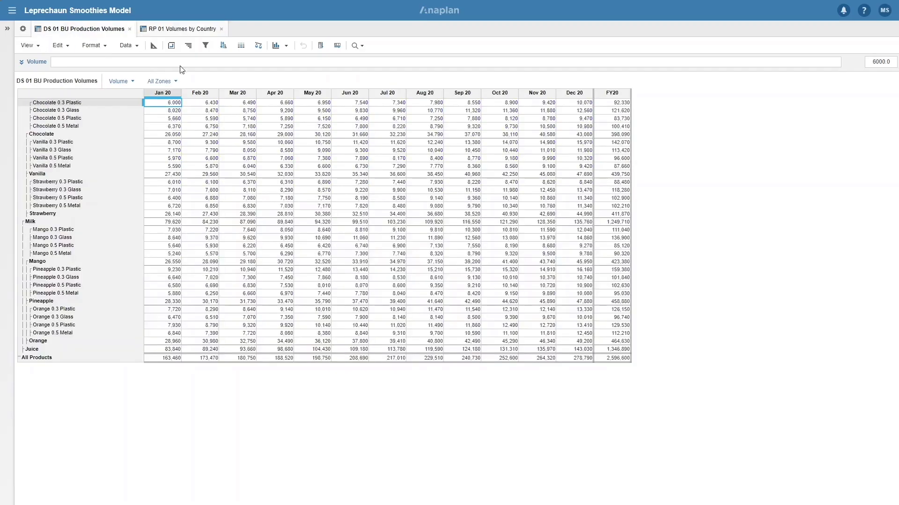
Pivot DS 01 so G3 Plant moves from pages into rows.
{"action": "left_click", "coordinate": [172, 45]}
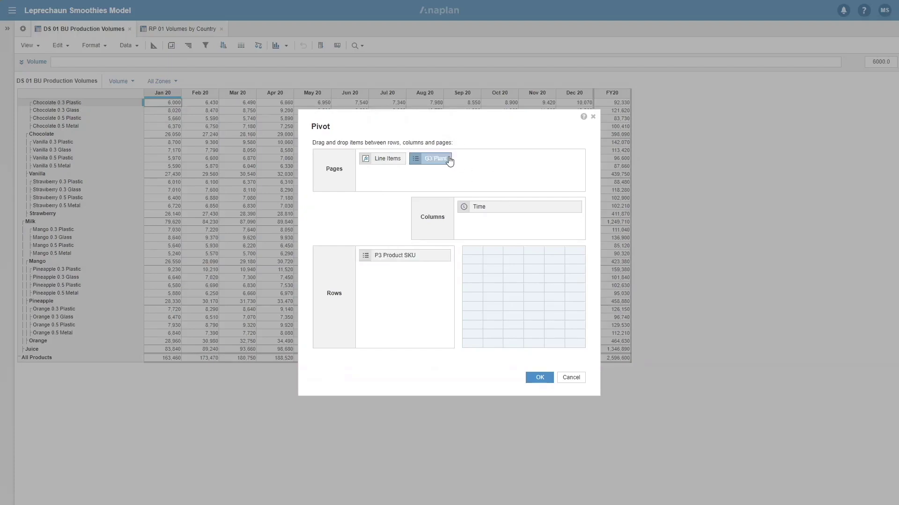
{"action": "left_click_drag", "start_coordinate": [433, 159], "coordinate": [487, 158]}
{"action": "left_click", "coordinate": [538, 378]}
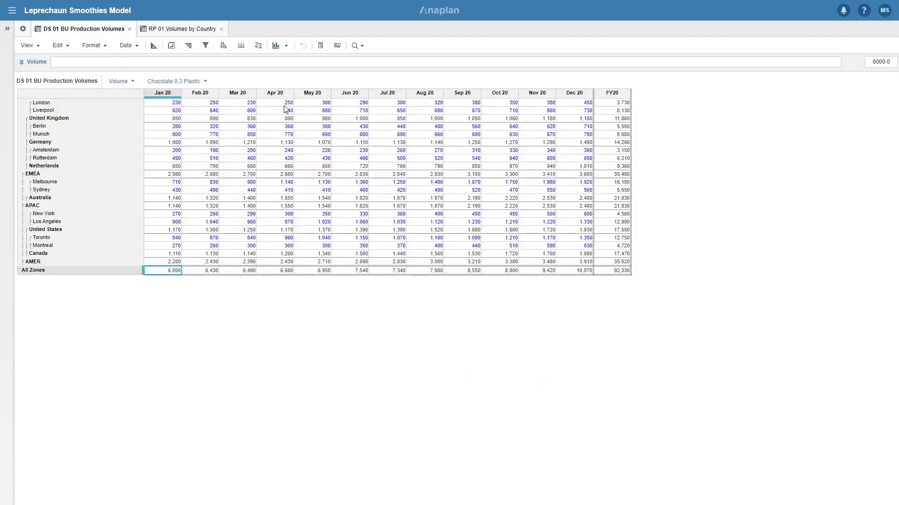
{"action": "left_click", "coordinate": [160, 29]}
Show RP 01 beside DS 01 and set DS 01's product page to All Products.
{"action": "left_click_drag", "start_coordinate": [161, 29], "coordinate": [749, 168]}
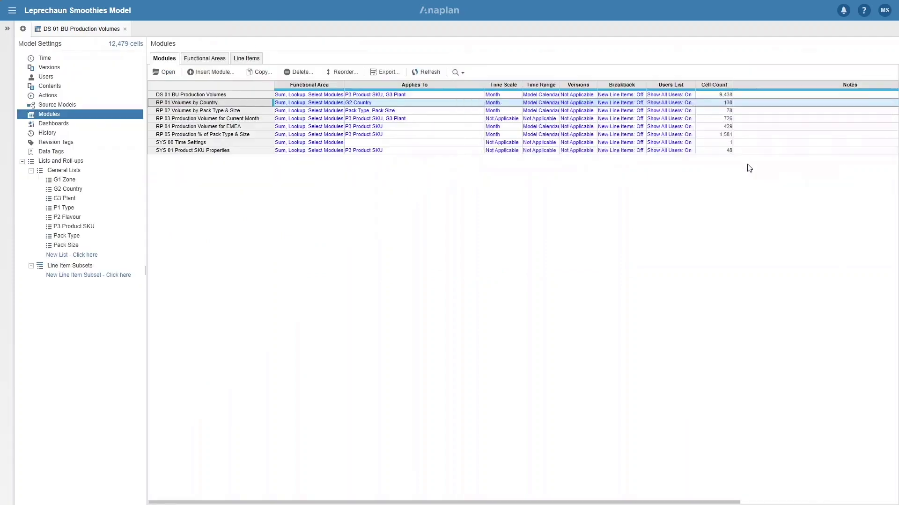
{"action": "left_click", "coordinate": [63, 29]}
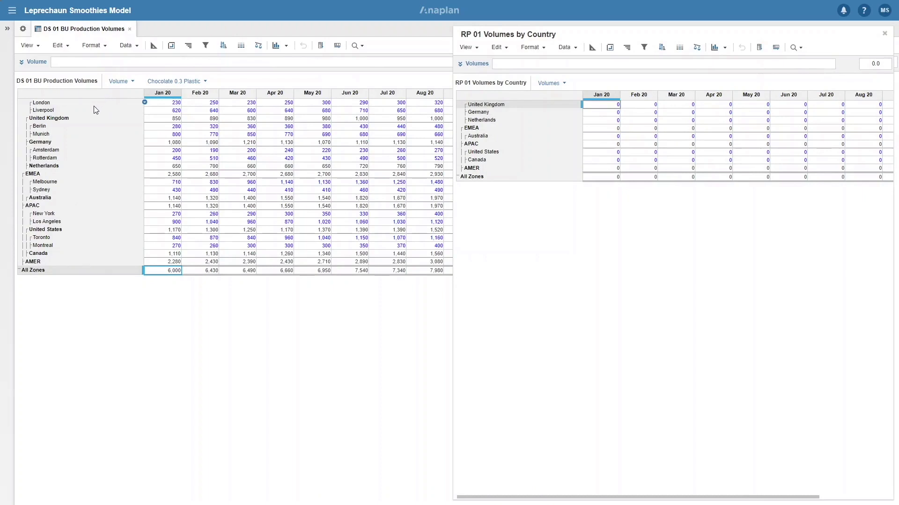
{"action": "left_click", "coordinate": [71, 120]}
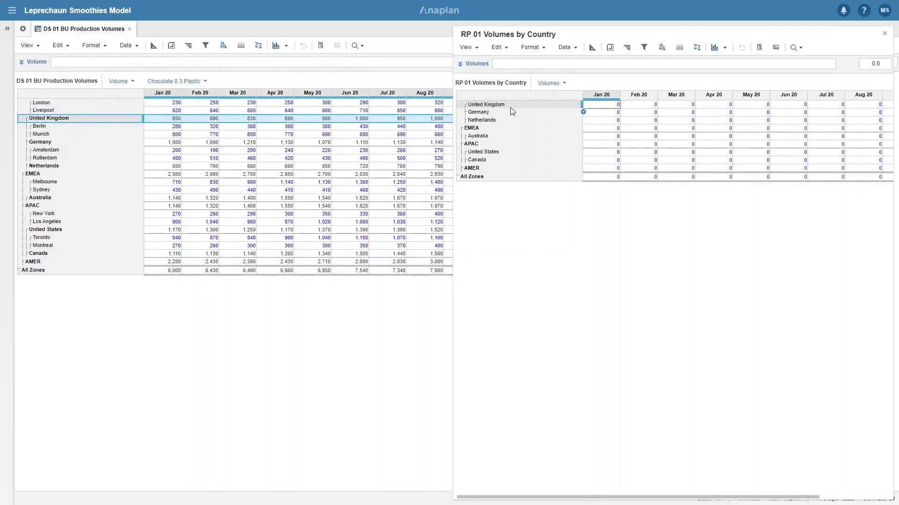
{"action": "left_click", "coordinate": [204, 82]}
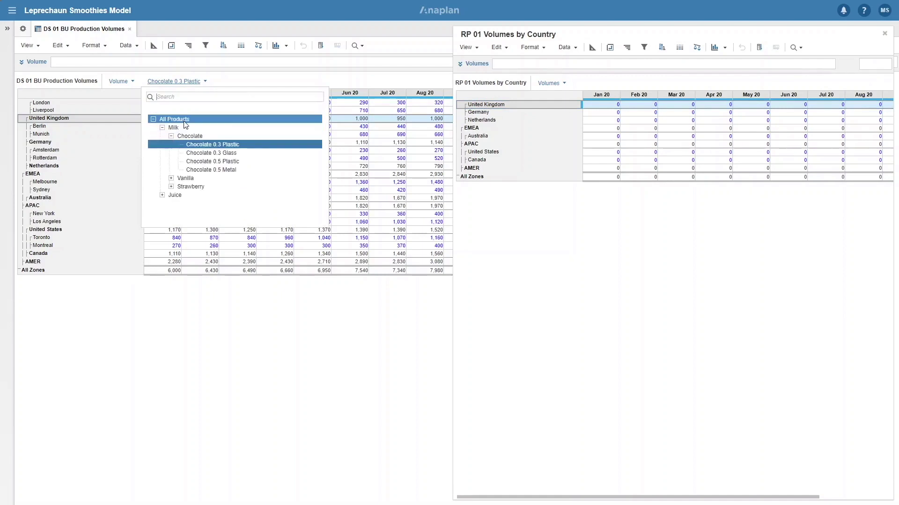
{"action": "left_click", "coordinate": [185, 118]}
Set RP 01's Volumes formula to ='DS 01 BU Production Volumes'.Volume.
{"action": "left_click", "coordinate": [152, 47]}
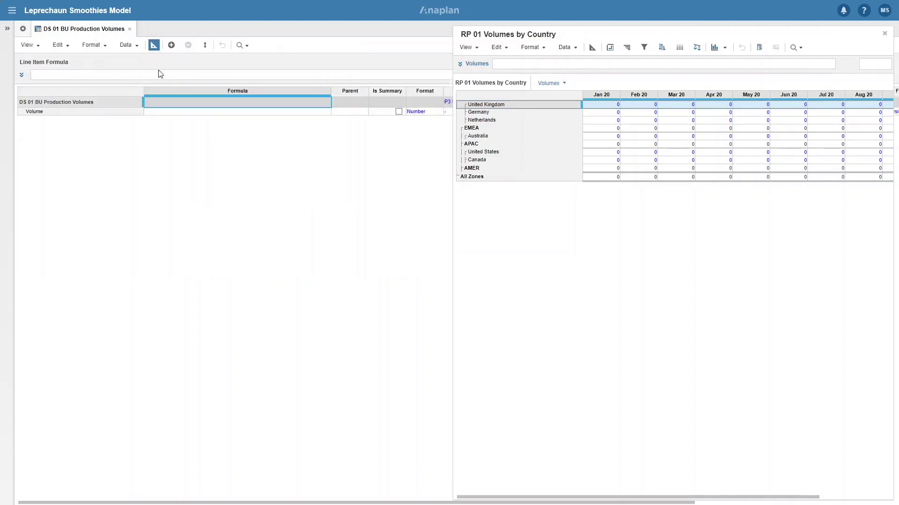
{"action": "left_click", "coordinate": [509, 66]}
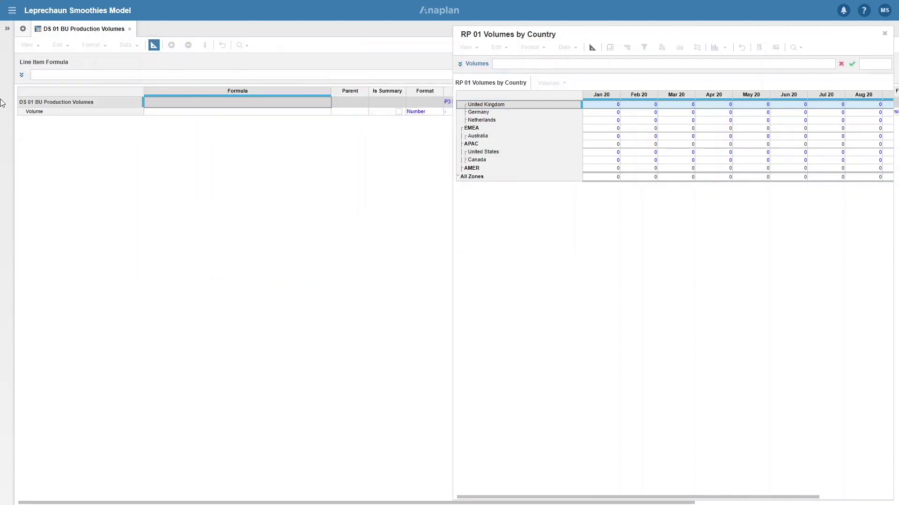
{"action": "left_click", "coordinate": [52, 115]}
{"action": "key", "text": "Return"}
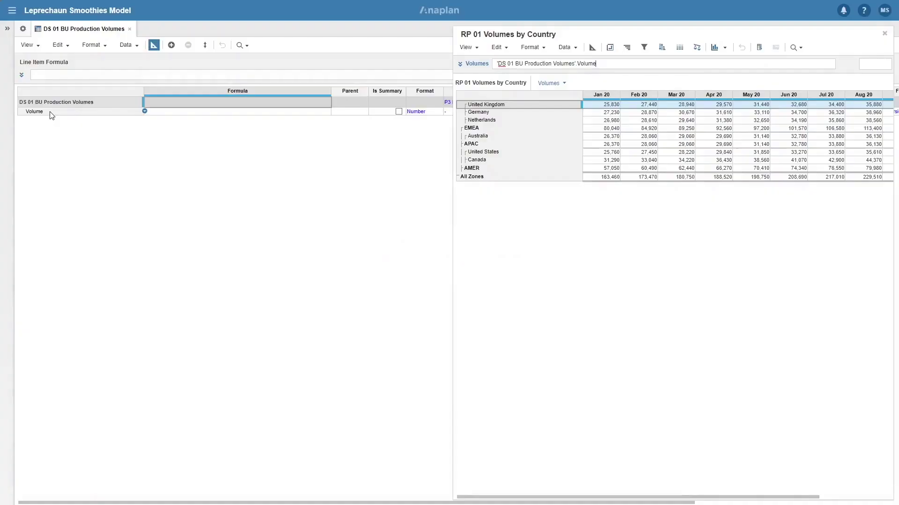
{"action": "left_click", "coordinate": [154, 45]}
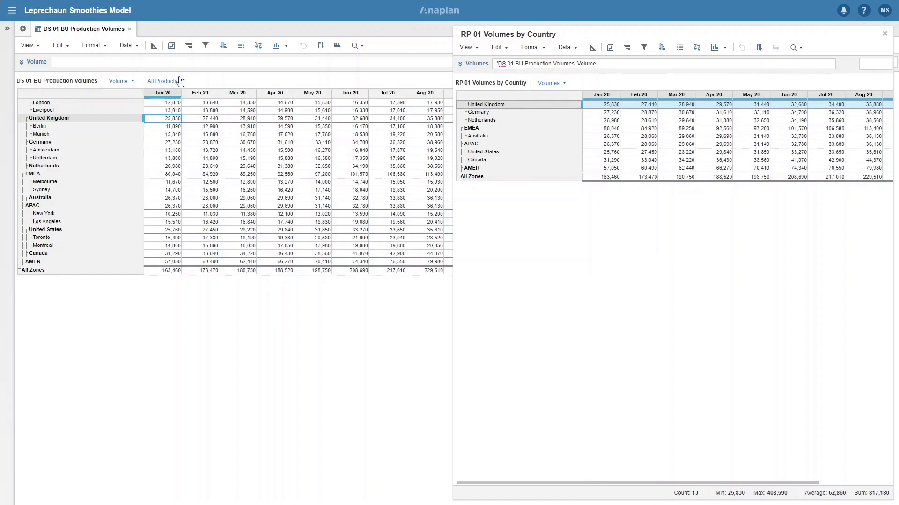
Review DS 01's pivot layout and product page choices without changing them.
{"action": "left_click", "coordinate": [171, 47]}
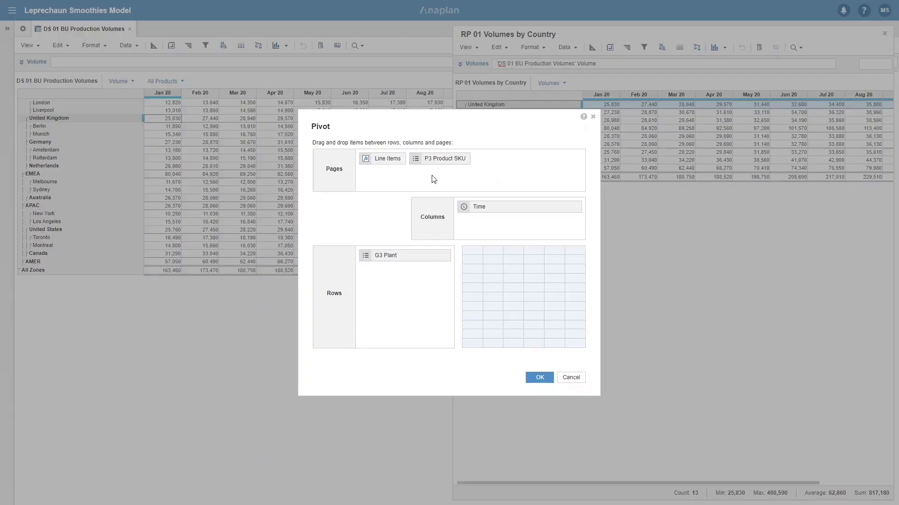
{"action": "left_click", "coordinate": [572, 378]}
{"action": "left_click", "coordinate": [183, 82]}
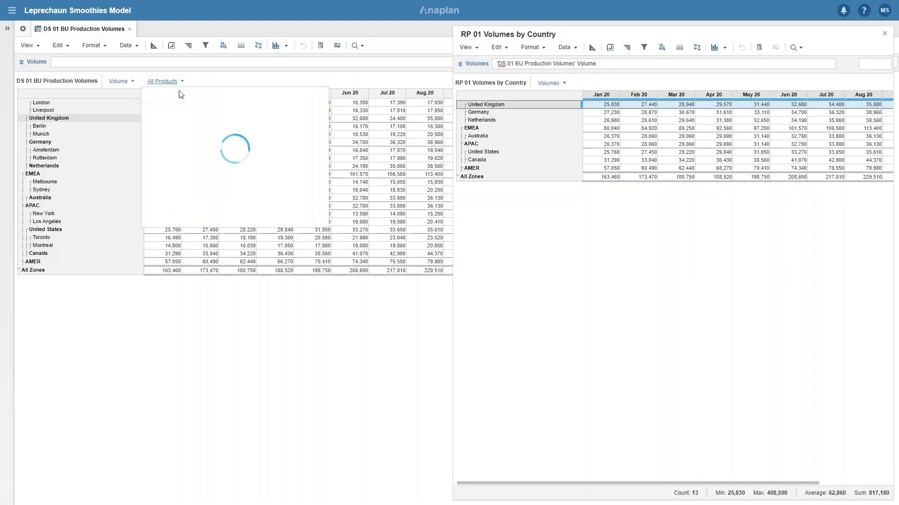
{"action": "left_click", "coordinate": [281, 78]}
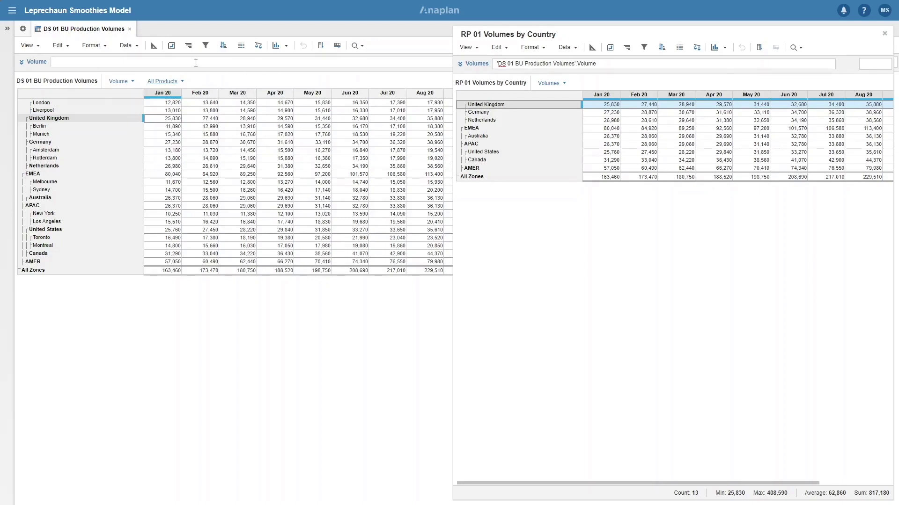
Inspect the Volume line item's summary setting, then open RP 02 Volumes by Pack Type & Size.
{"action": "left_click", "coordinate": [154, 46]}
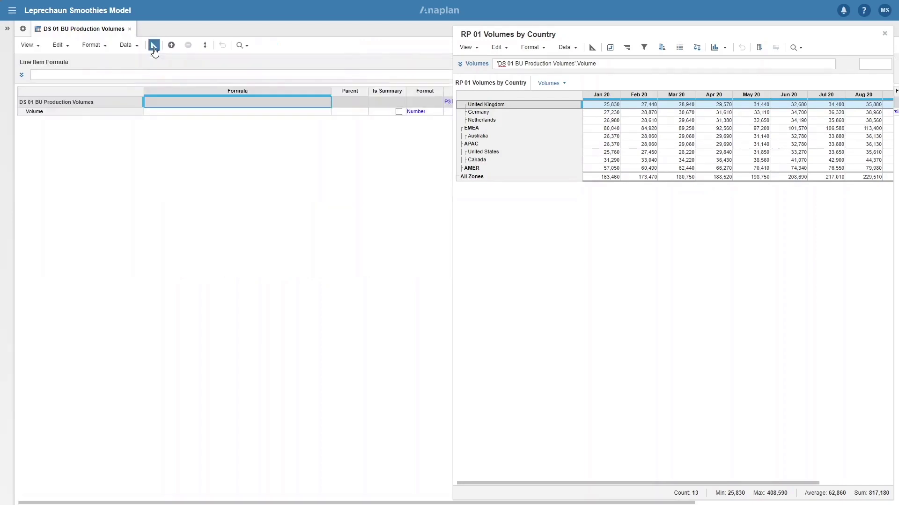
{"action": "scroll", "coordinate": [204, 139], "scroll_direction": "right", "scroll_amount": 5}
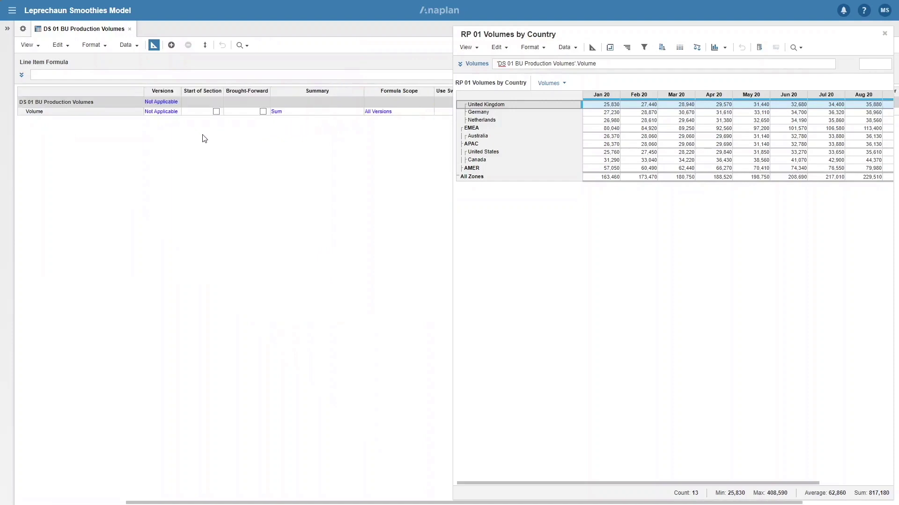
{"action": "left_click", "coordinate": [299, 112]}
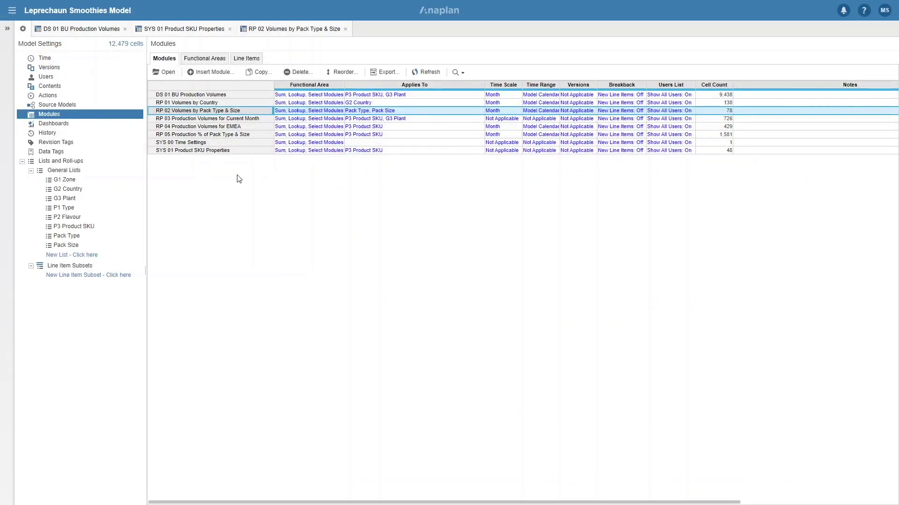
{"action": "left_click", "coordinate": [275, 34]}
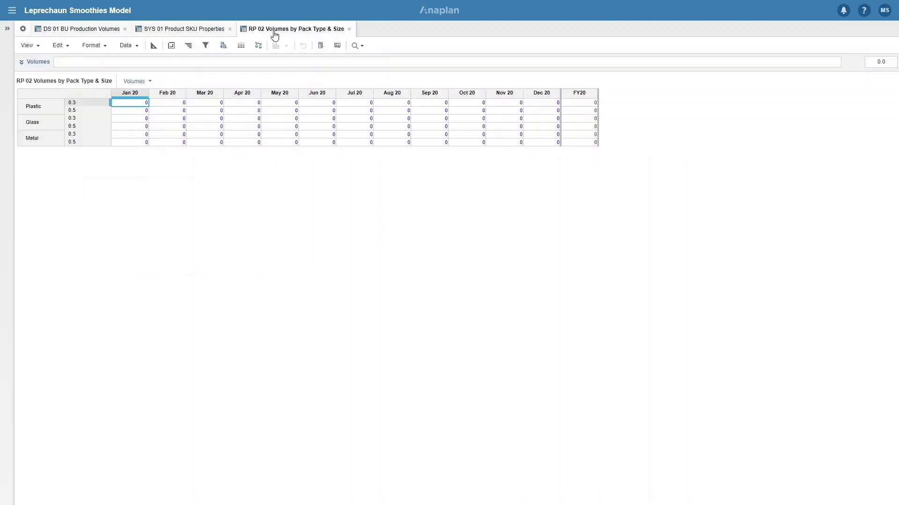
Review RP 02's layout and DS 01's zone page, selecting the Chocolate 0.3 Plastic row.
{"action": "left_click", "coordinate": [171, 47]}
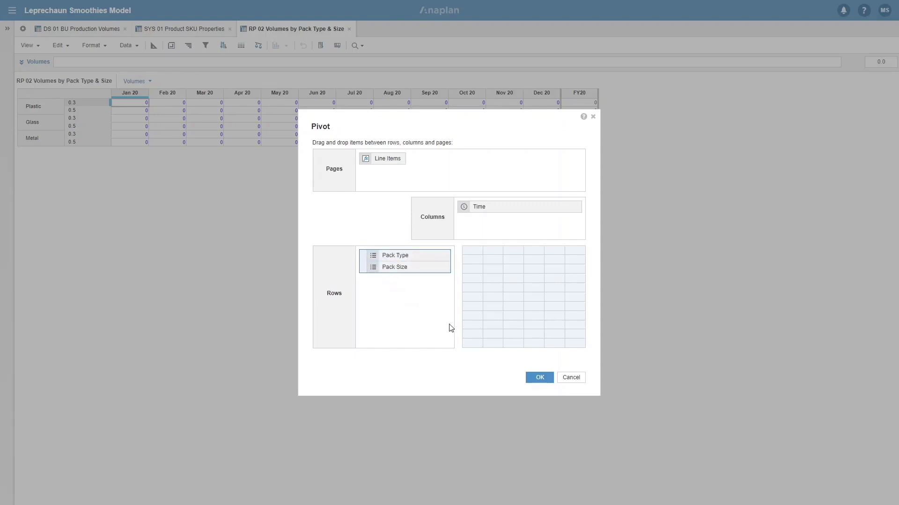
{"action": "left_click", "coordinate": [571, 378]}
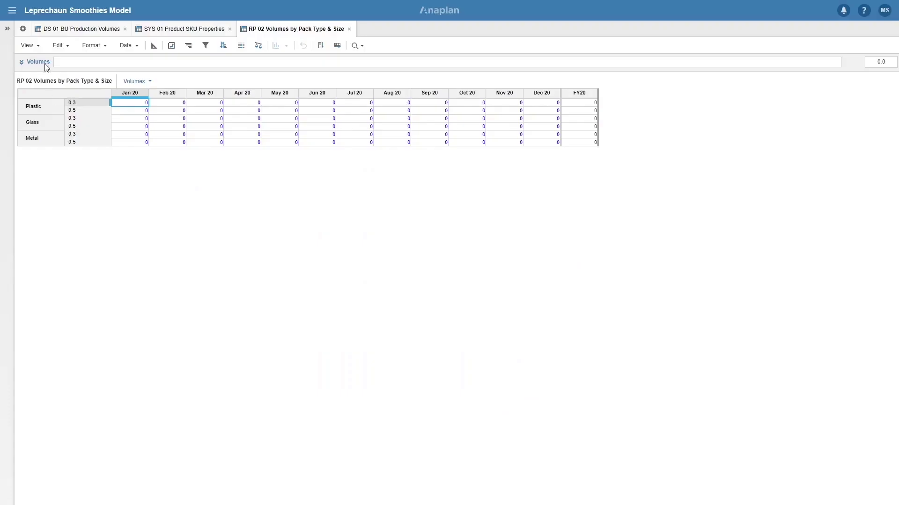
{"action": "left_click", "coordinate": [69, 30]}
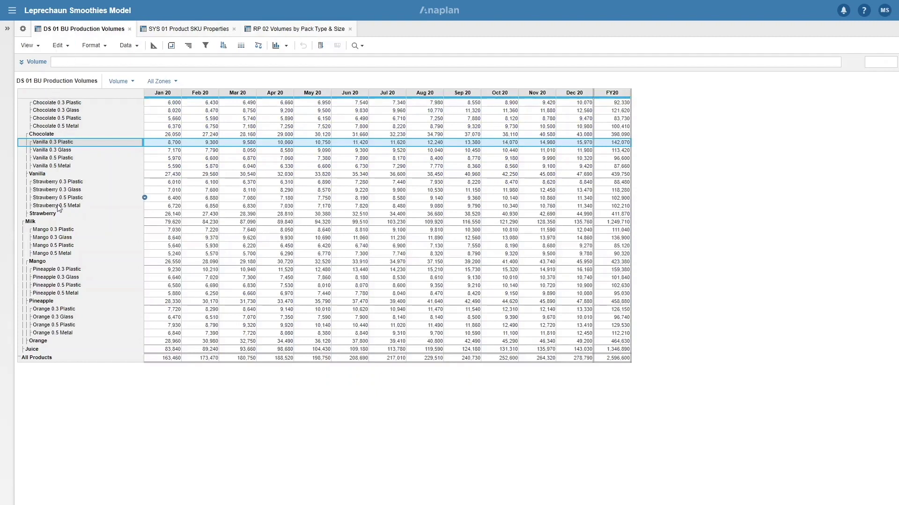
{"action": "left_click", "coordinate": [176, 88]}
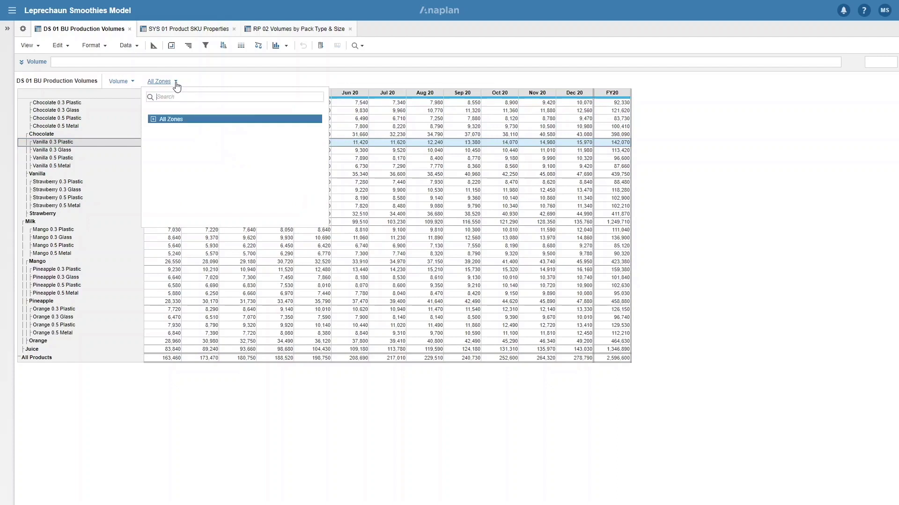
{"action": "left_click", "coordinate": [177, 87]}
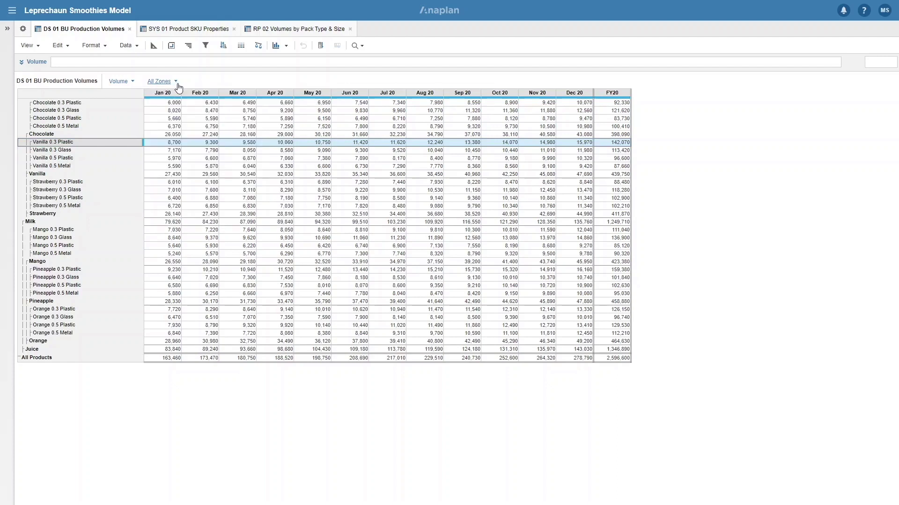
{"action": "left_click", "coordinate": [59, 106]}
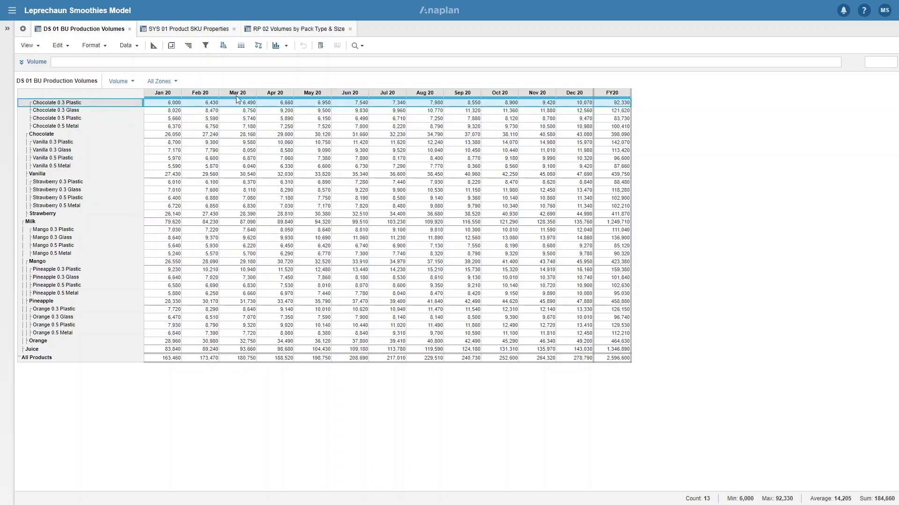
Compare RP 02 with DS 01's line item page and look at SYS 01 Product SKU Properties.
{"action": "left_click", "coordinate": [257, 29]}
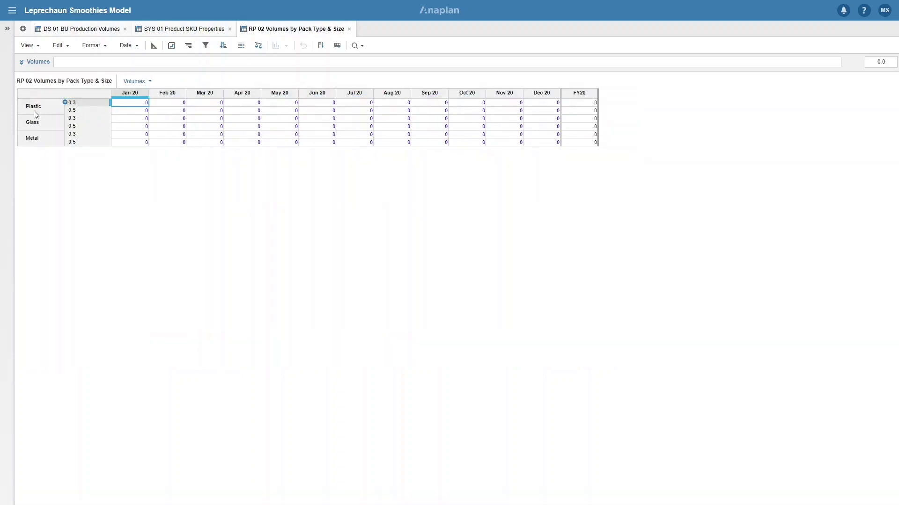
{"action": "left_click", "coordinate": [77, 29]}
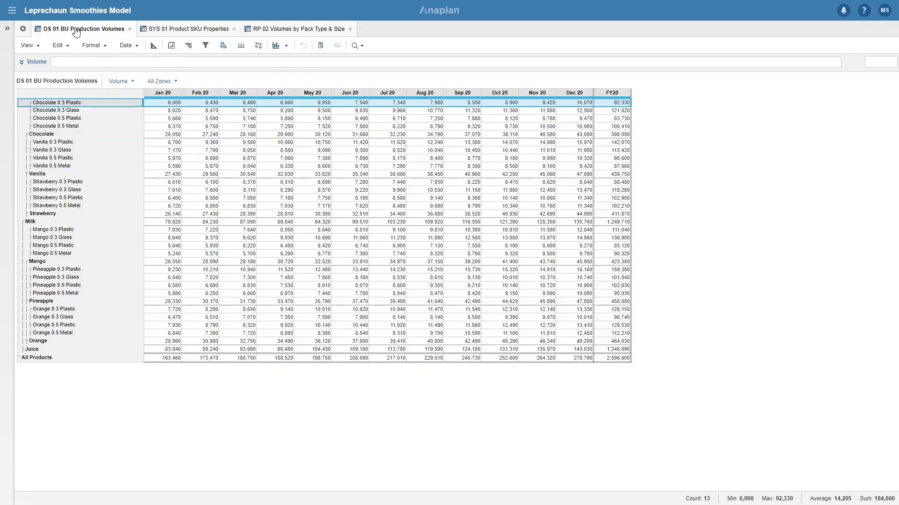
{"action": "left_click", "coordinate": [132, 82]}
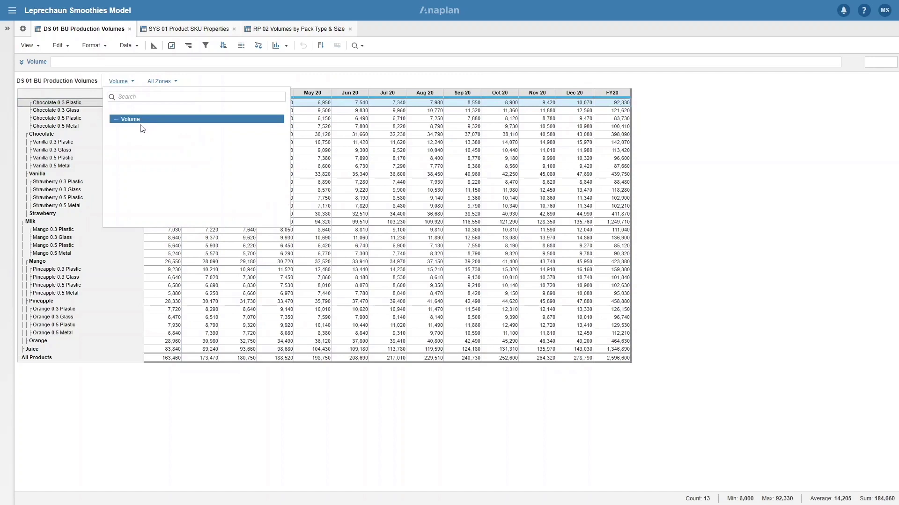
{"action": "left_click", "coordinate": [133, 84]}
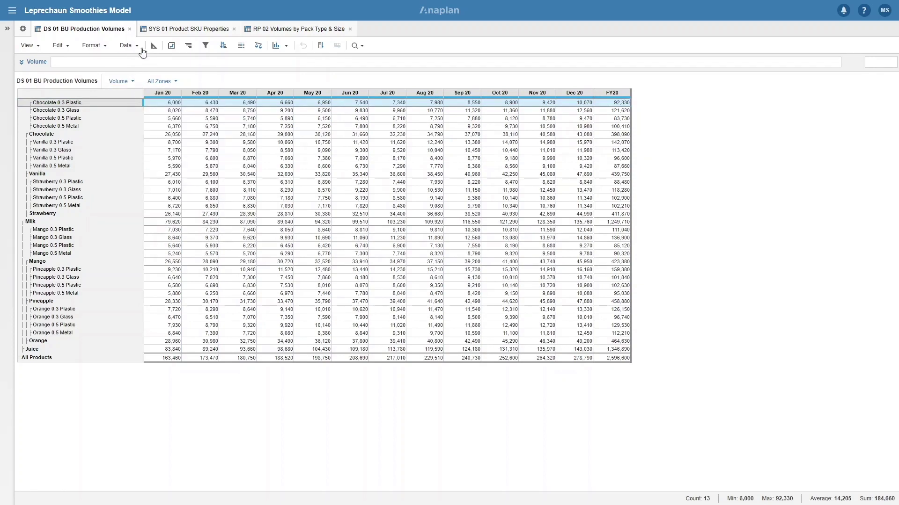
{"action": "left_click", "coordinate": [157, 31]}
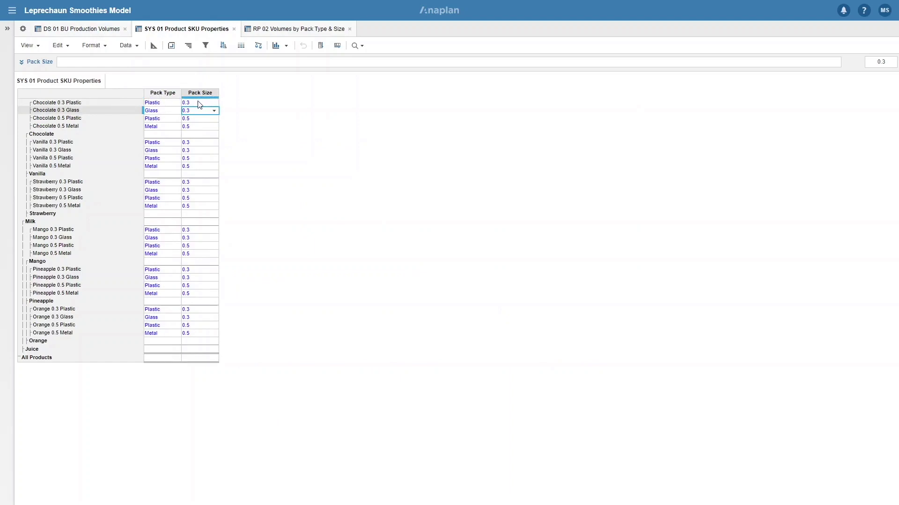
{"action": "left_click", "coordinate": [71, 29]}
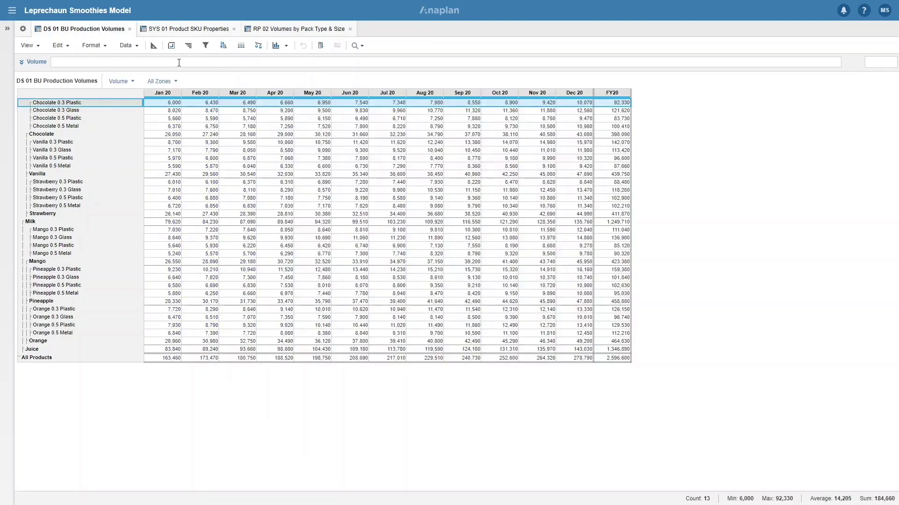
Filter DS 01's P3 Product SKU rows to SYS 01 Pack Type equal to Plastic.
{"action": "left_click", "coordinate": [206, 45]}
{"action": "left_click", "coordinate": [269, 177]}
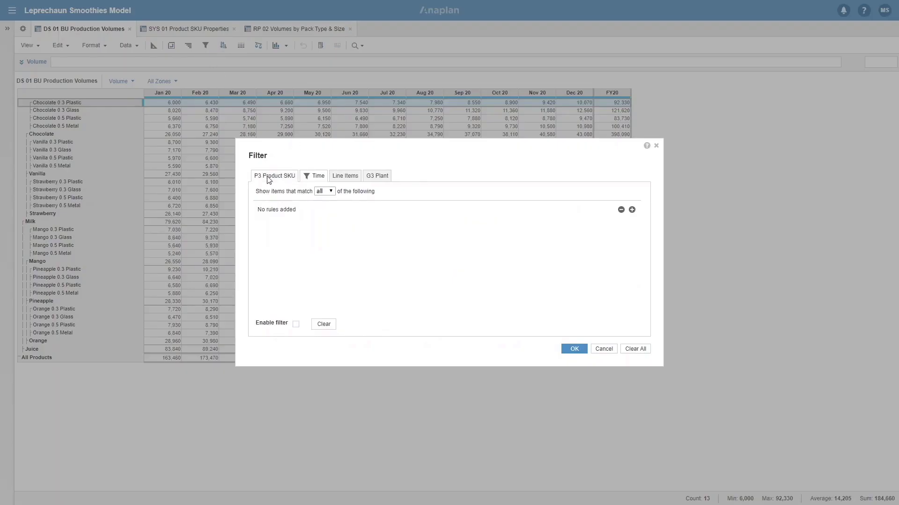
{"action": "left_click", "coordinate": [632, 210]}
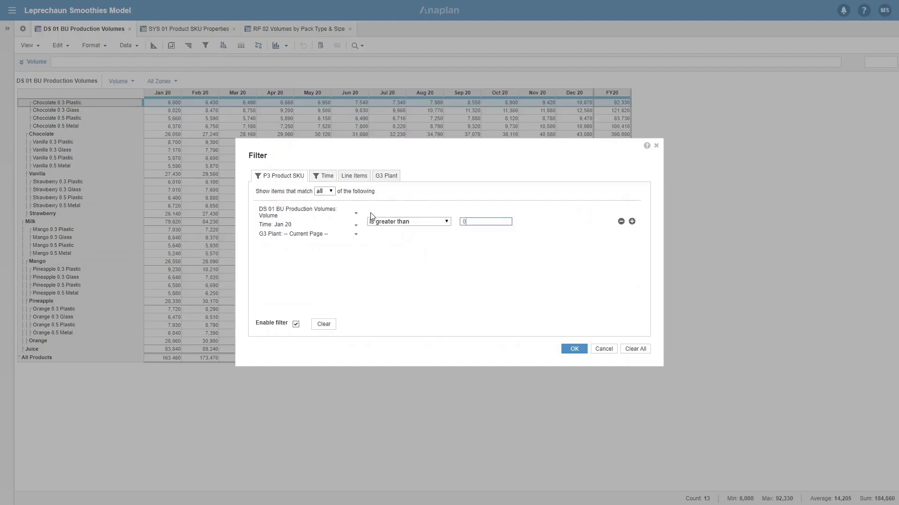
{"action": "left_click", "coordinate": [356, 213]}
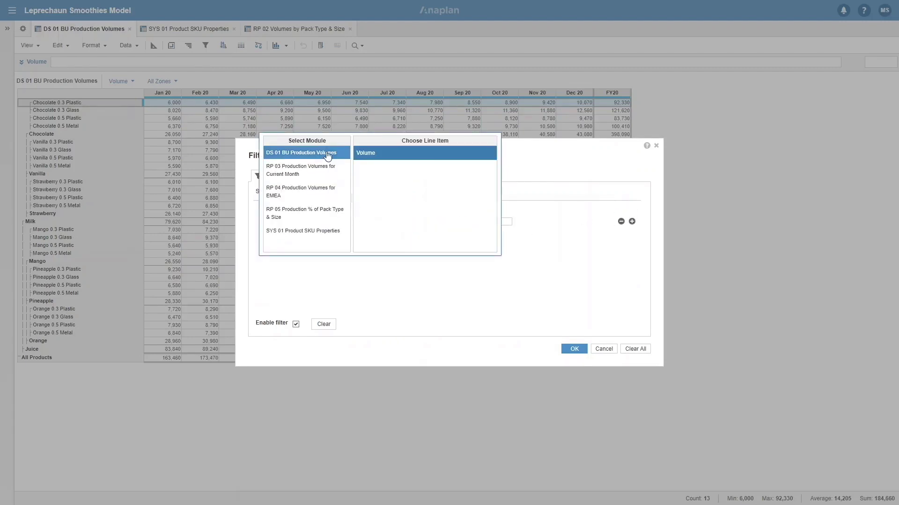
{"action": "left_click", "coordinate": [317, 234]}
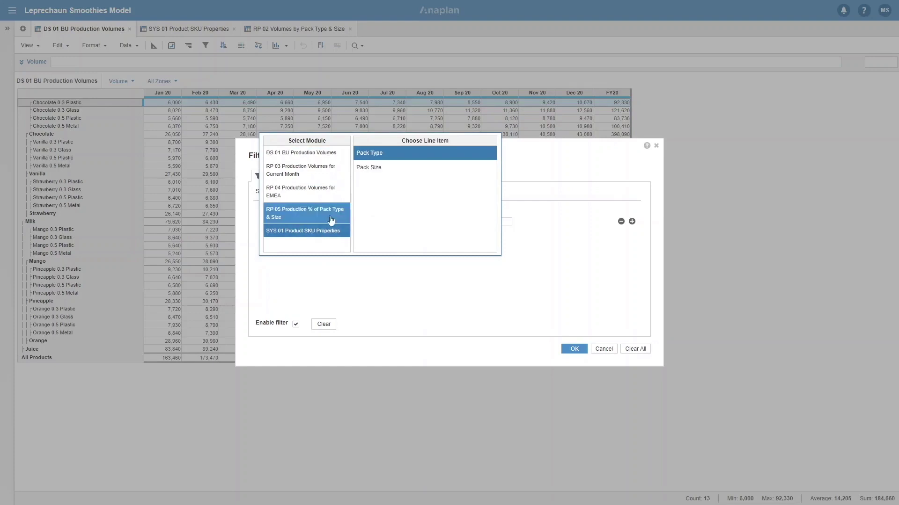
{"action": "left_click", "coordinate": [380, 153]}
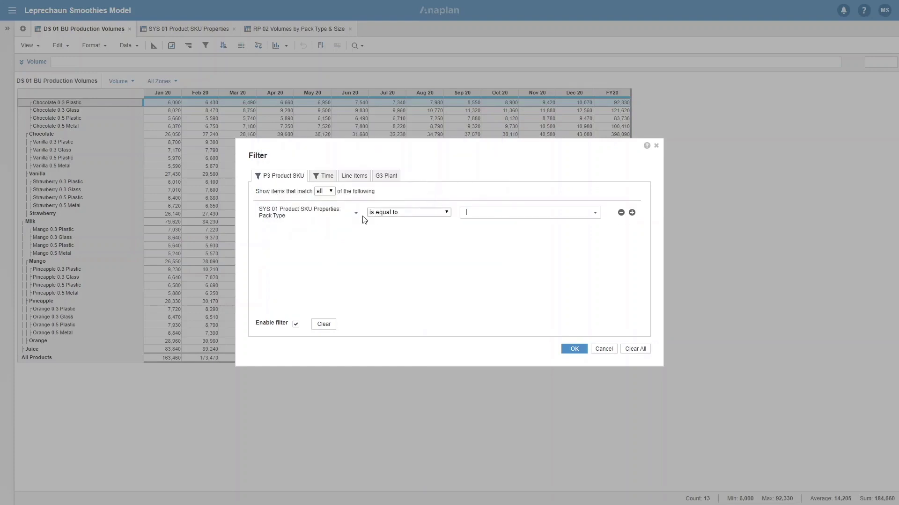
{"action": "left_click", "coordinate": [595, 213]}
{"action": "left_click", "coordinate": [482, 229]}
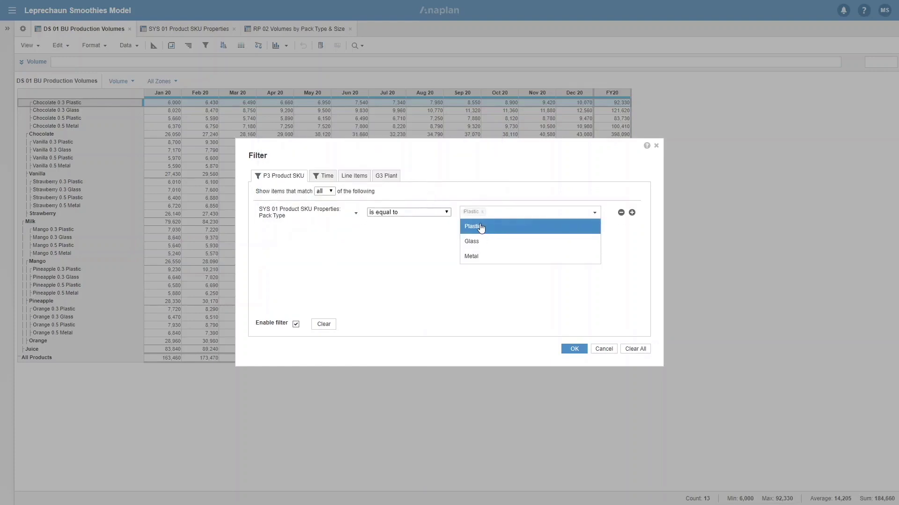
Add a second filter rule, SYS 01 Pack Size equal to 0.3, and apply both rules.
{"action": "left_click", "coordinate": [632, 212]}
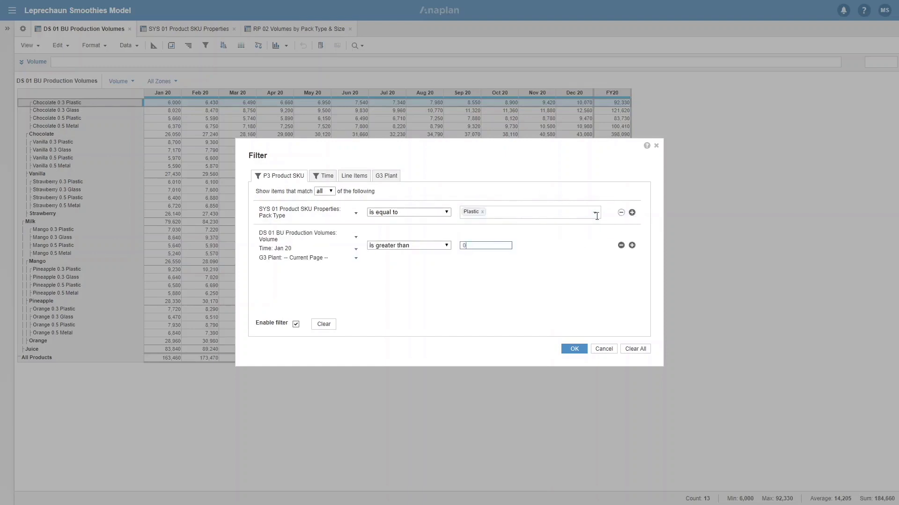
{"action": "left_click", "coordinate": [357, 238]}
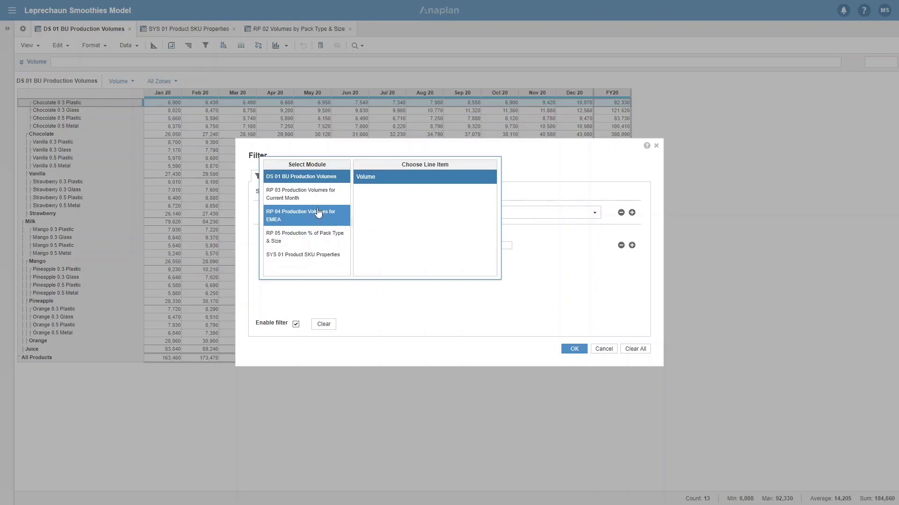
{"action": "left_click", "coordinate": [316, 255]}
{"action": "left_click", "coordinate": [366, 192]}
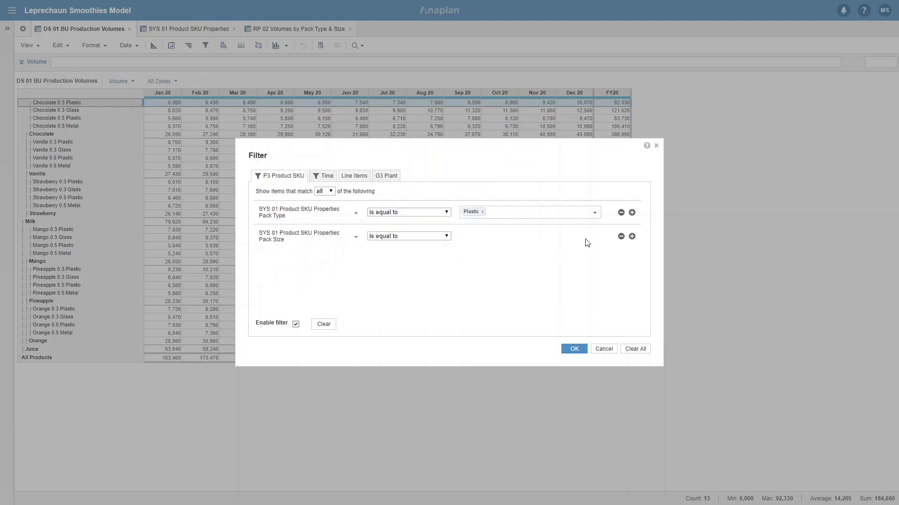
{"action": "left_click", "coordinate": [485, 237]}
{"action": "left_click", "coordinate": [591, 239]}
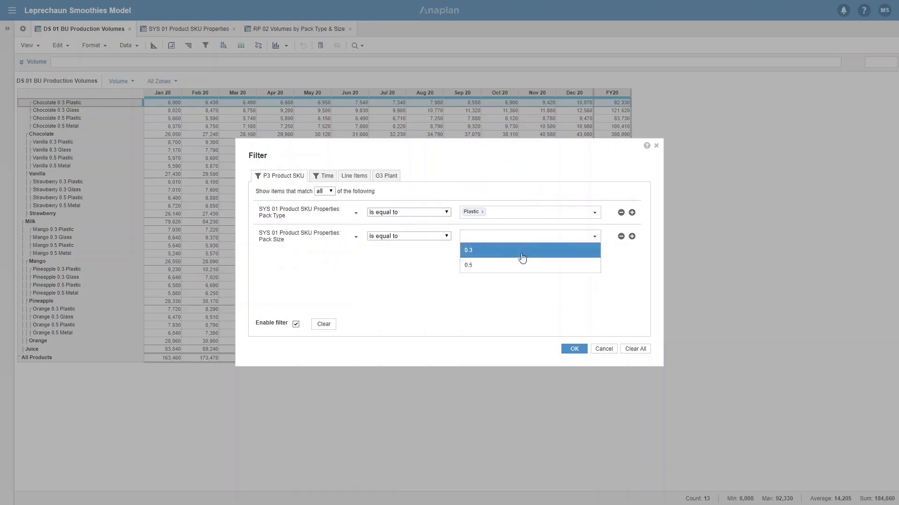
{"action": "left_click", "coordinate": [522, 251]}
{"action": "left_click", "coordinate": [567, 351]}
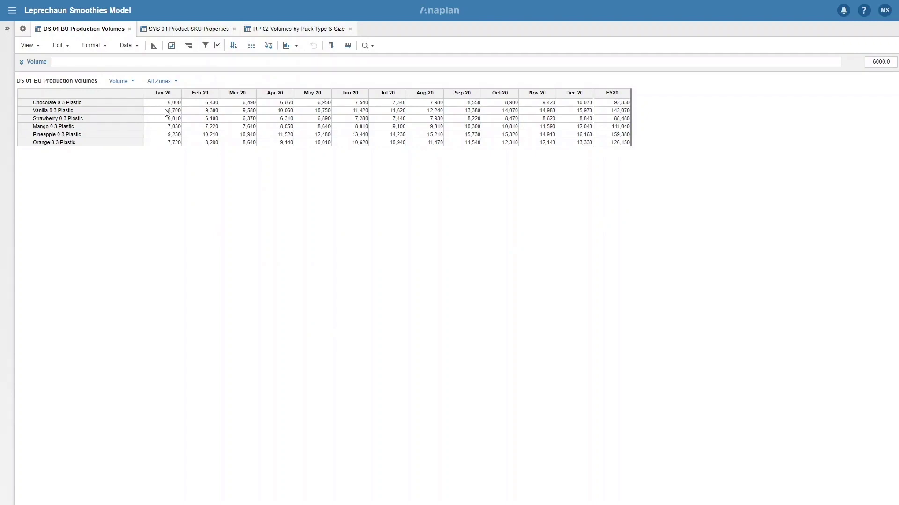
Select the six Jan 20 volumes in DS 01 and float RP 02 in a shorter window.
{"action": "left_click_drag", "start_coordinate": [169, 101], "coordinate": [168, 144]}
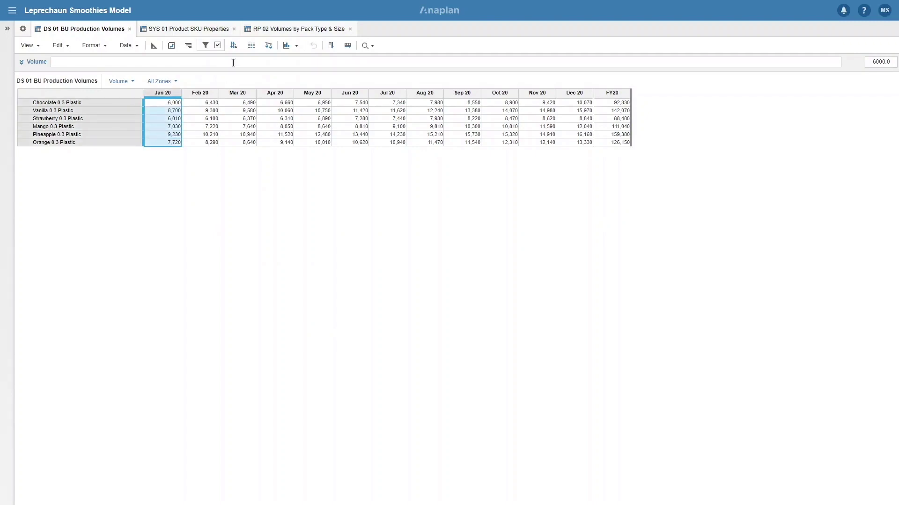
{"action": "left_click", "coordinate": [277, 30]}
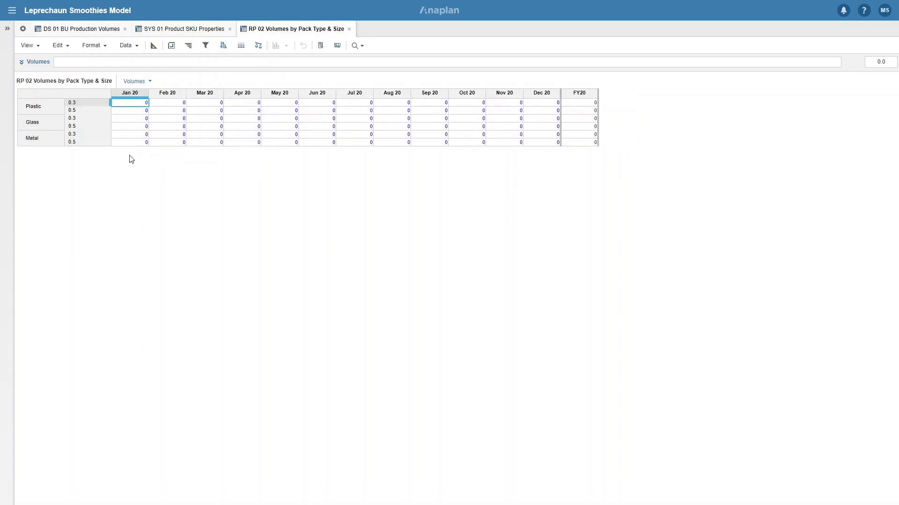
{"action": "left_click_drag", "start_coordinate": [284, 31], "coordinate": [457, 197]}
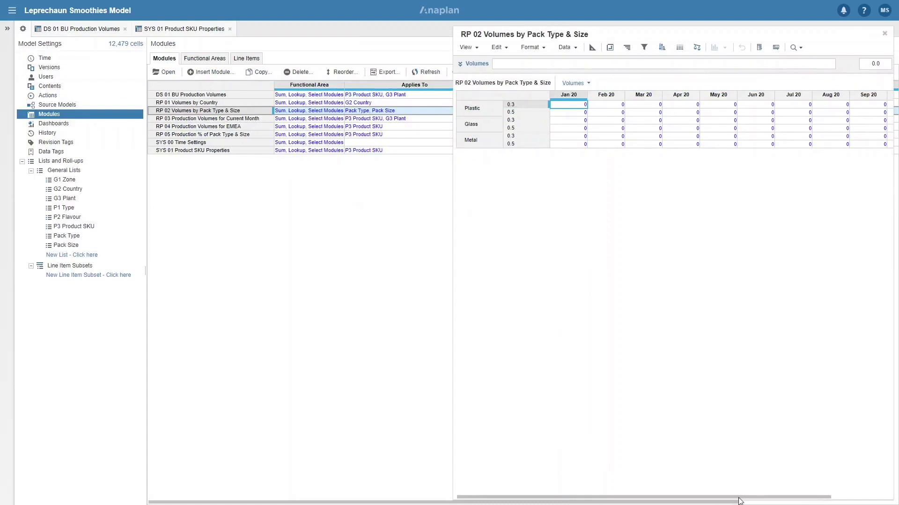
{"action": "left_click_drag", "start_coordinate": [738, 500], "coordinate": [737, 408]}
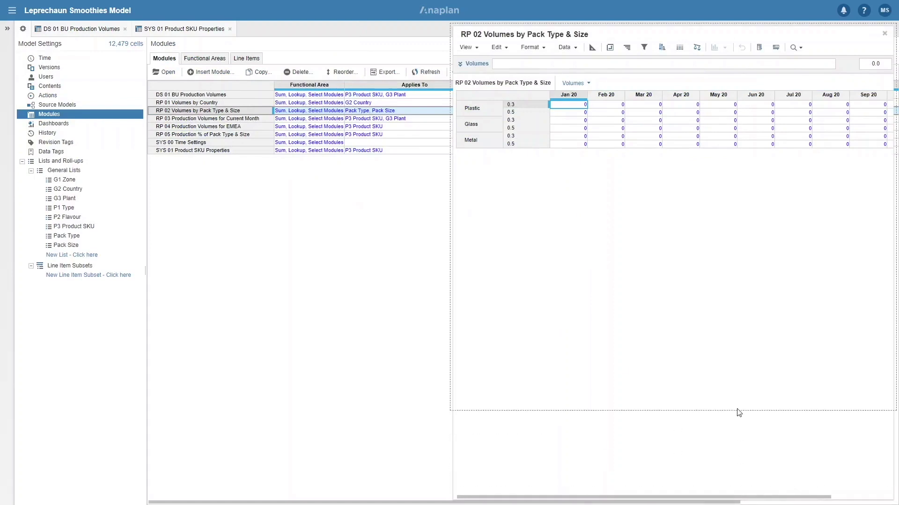
Start RP 02's Volumes formula with 'DS 01 BU Production Volumes'.Volume.
{"action": "left_click", "coordinate": [540, 65]}
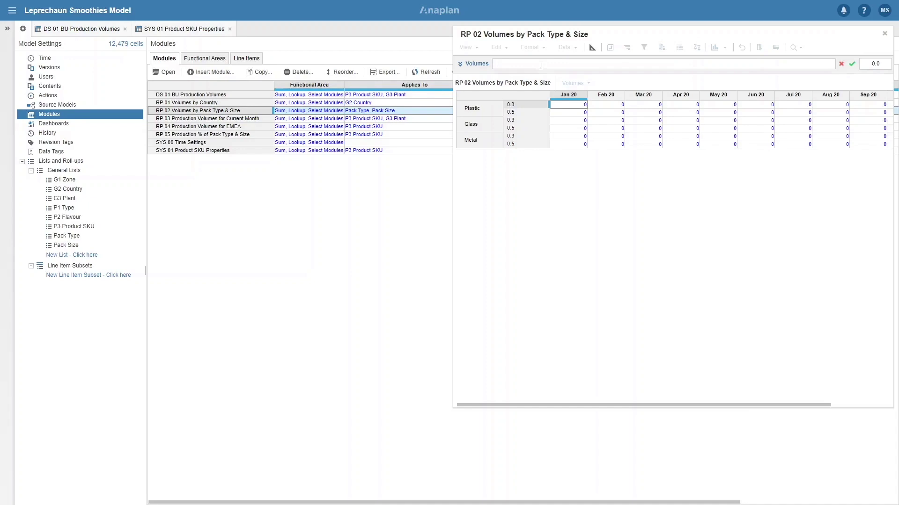
{"action": "left_click", "coordinate": [76, 30]}
{"action": "left_click", "coordinate": [154, 45]}
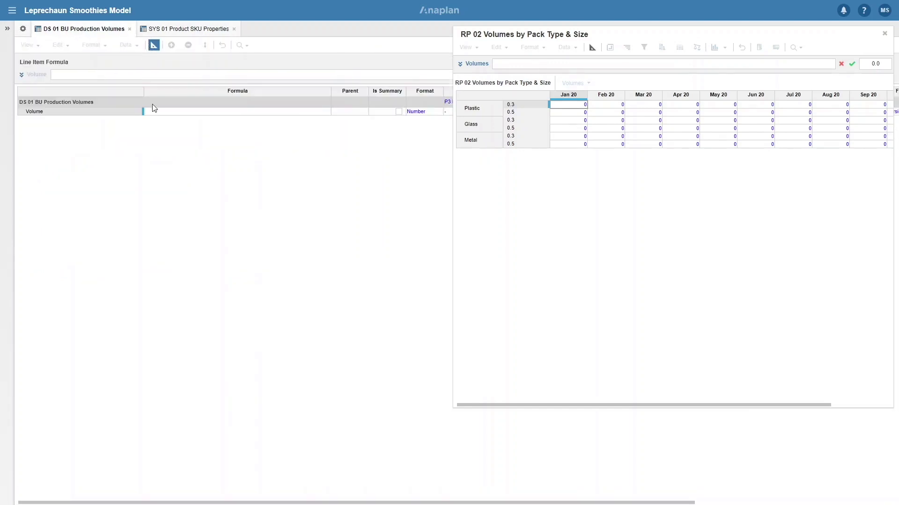
{"action": "left_click", "coordinate": [96, 113]}
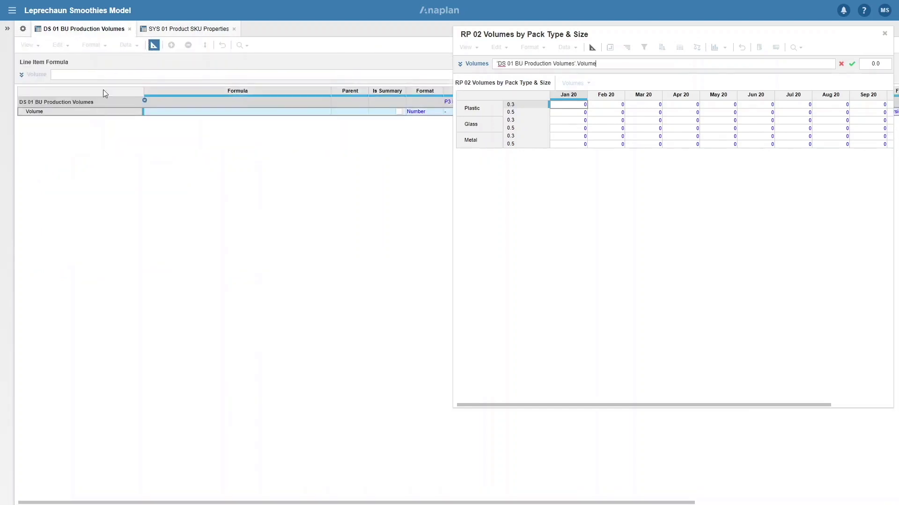
{"action": "left_click", "coordinate": [153, 45]}
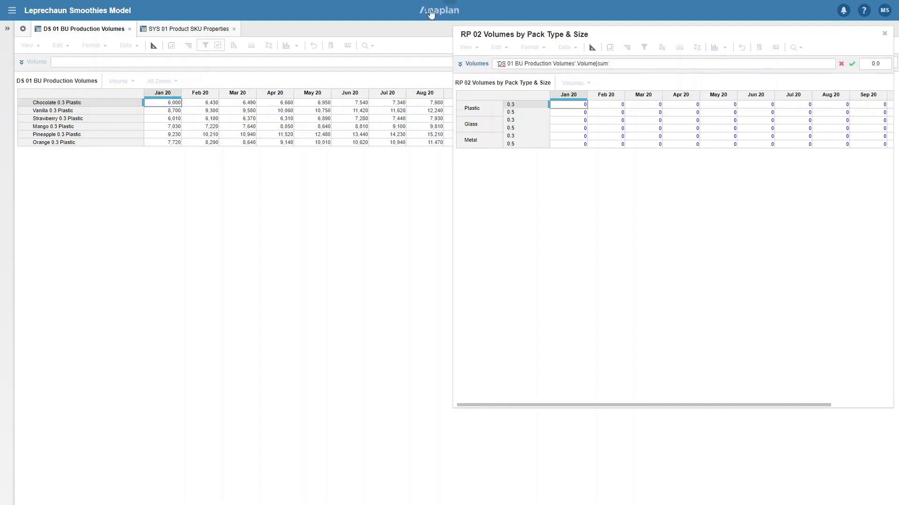
Complete the formula with [SUM: SYS 01 Pack Type, SUM: SYS 01 Pack Size] and commit it.
{"action": "left_click", "coordinate": [168, 30]}
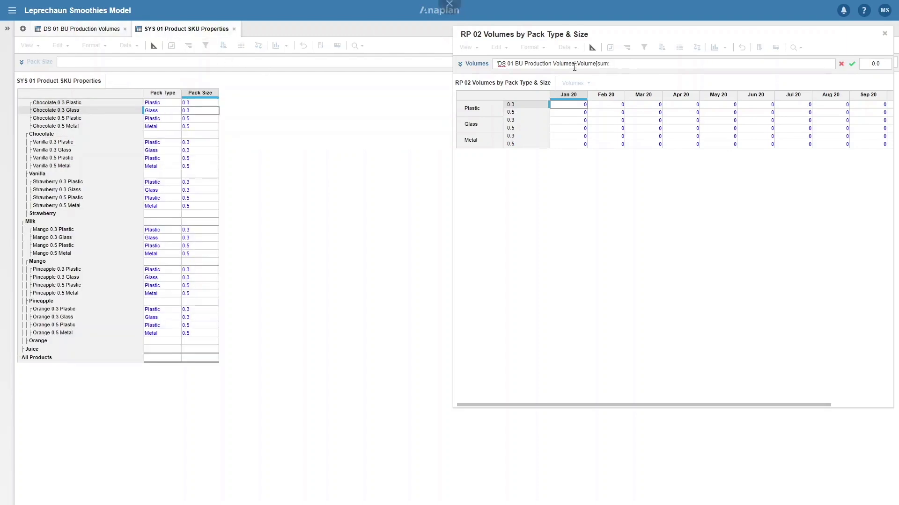
{"action": "left_click", "coordinate": [169, 95]}
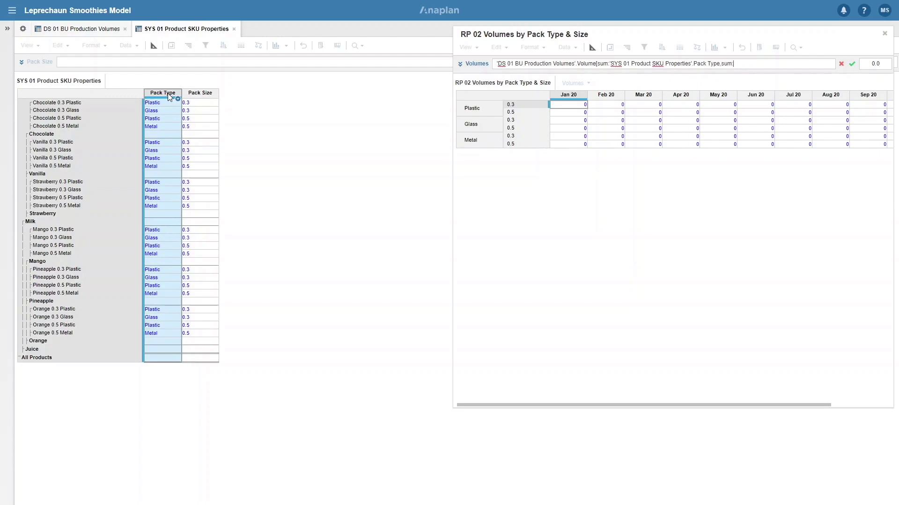
{"action": "left_click", "coordinate": [194, 94]}
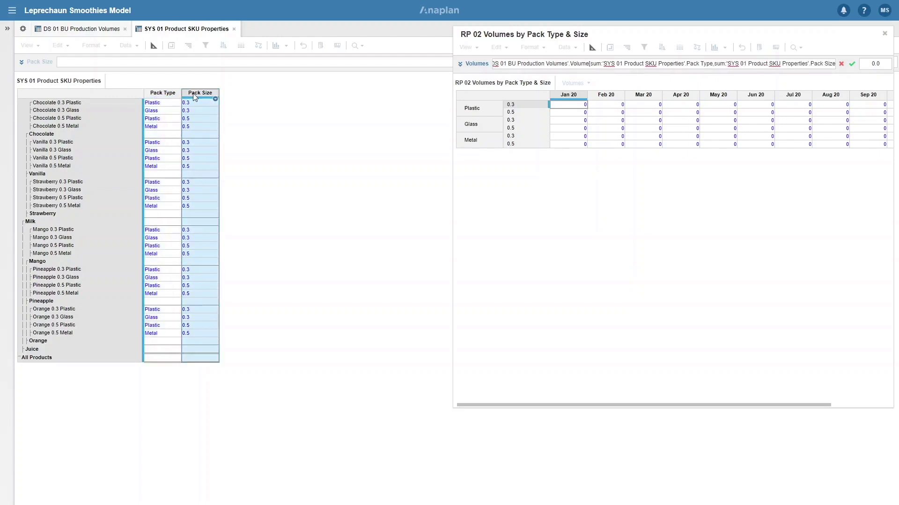
{"action": "type", "text": "]"}
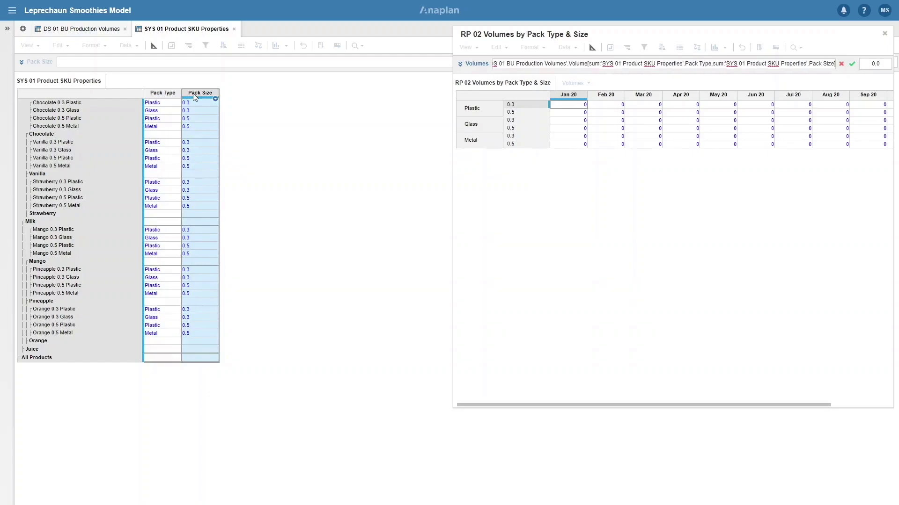
{"action": "key", "text": "Return"}
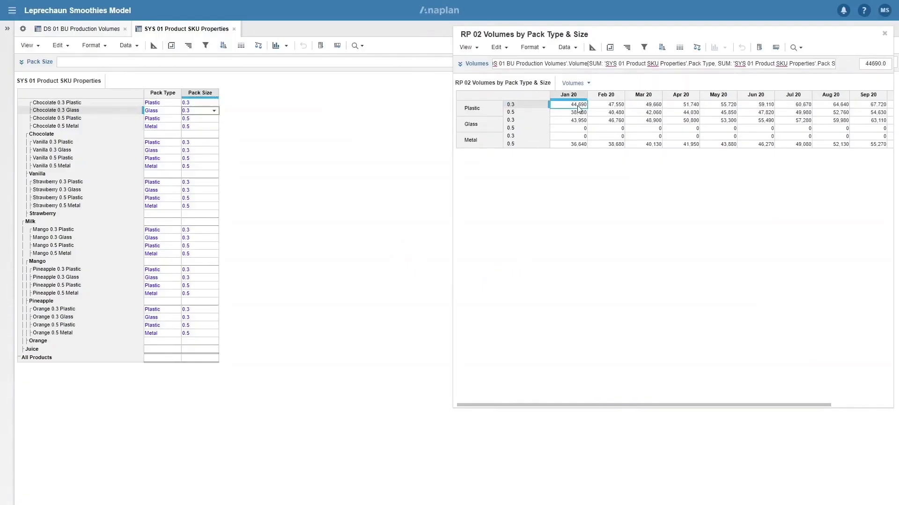
{"action": "left_click", "coordinate": [47, 29]}
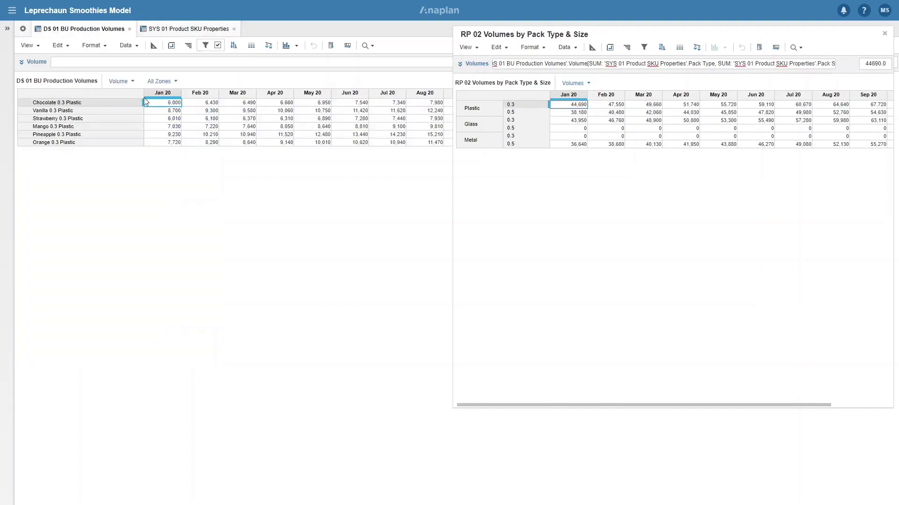
Select DS 01's Plastic 0.3 Jan 20 volumes to confirm they sum to 44,690.
{"action": "left_click_drag", "start_coordinate": [164, 143], "coordinate": [170, 104]}
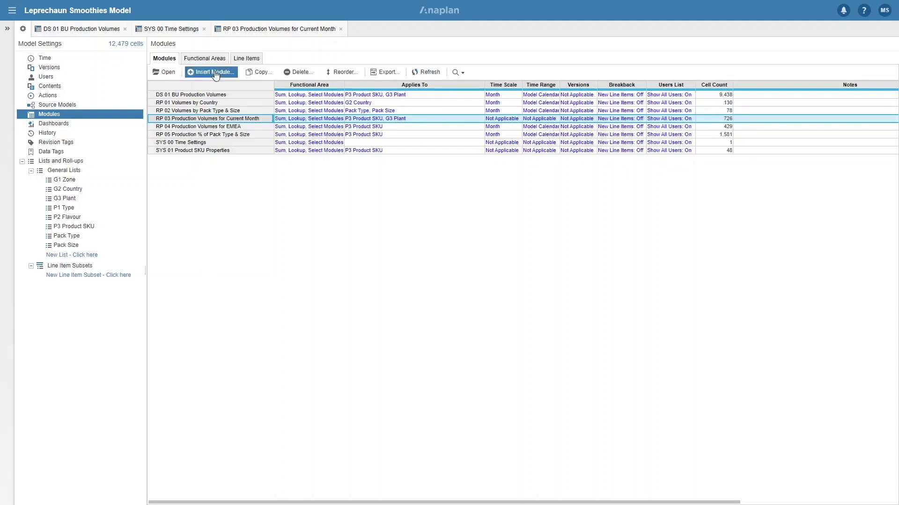
Inspect the Pivot layouts of RP 03 and DS 01 without changing them.
{"action": "left_click", "coordinate": [247, 30]}
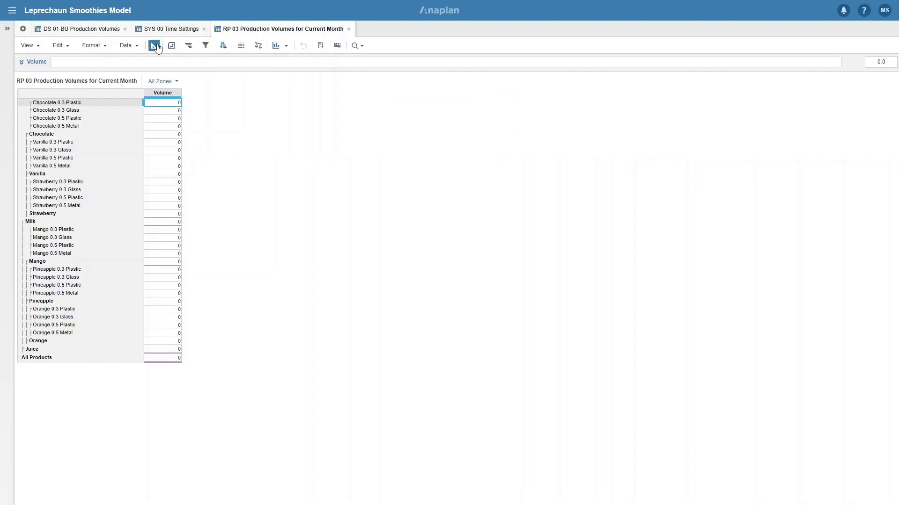
{"action": "left_click", "coordinate": [172, 47]}
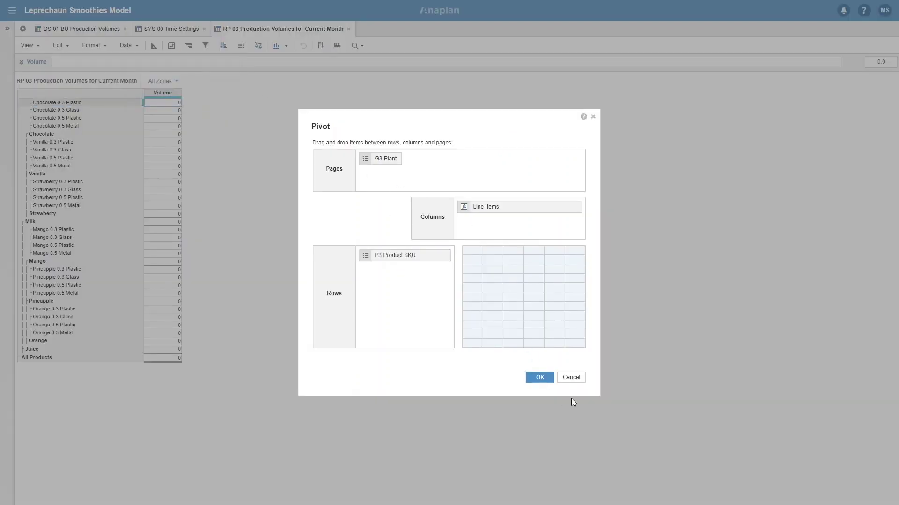
{"action": "left_click", "coordinate": [571, 377]}
{"action": "left_click", "coordinate": [96, 29]}
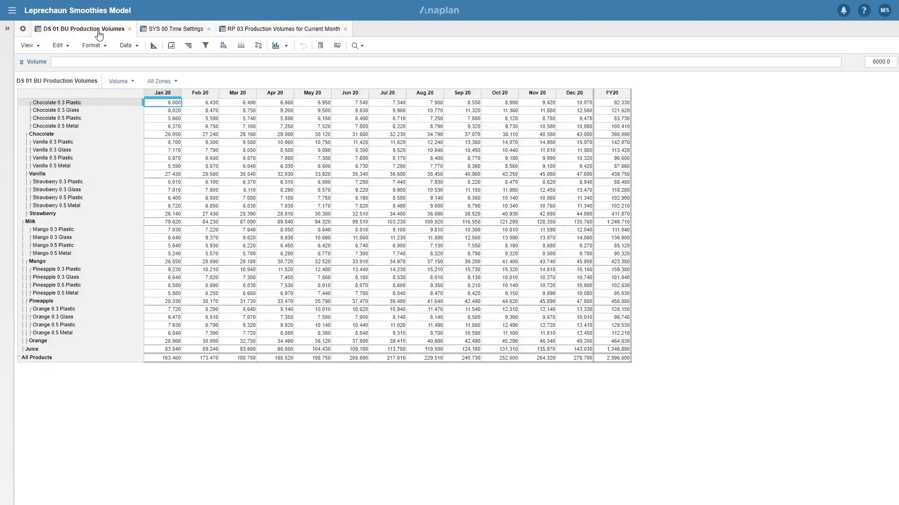
{"action": "left_click", "coordinate": [171, 45]}
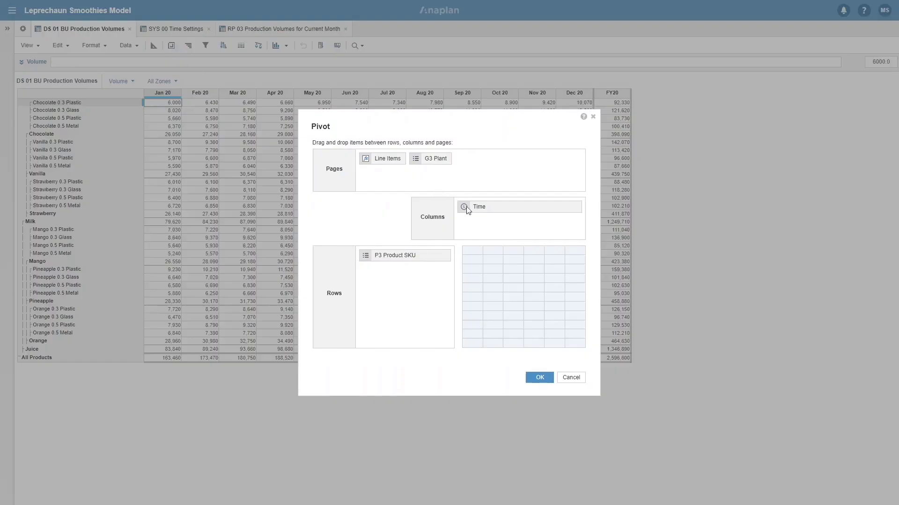
{"action": "left_click", "coordinate": [575, 378]}
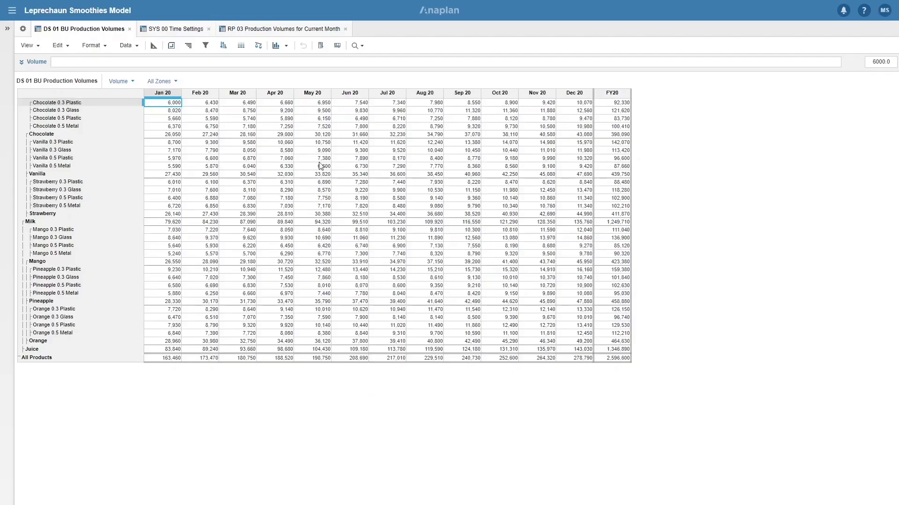
View SYS 00 Time Settings, then float RP 03 in its own window beside DS 01.
{"action": "left_click", "coordinate": [176, 31]}
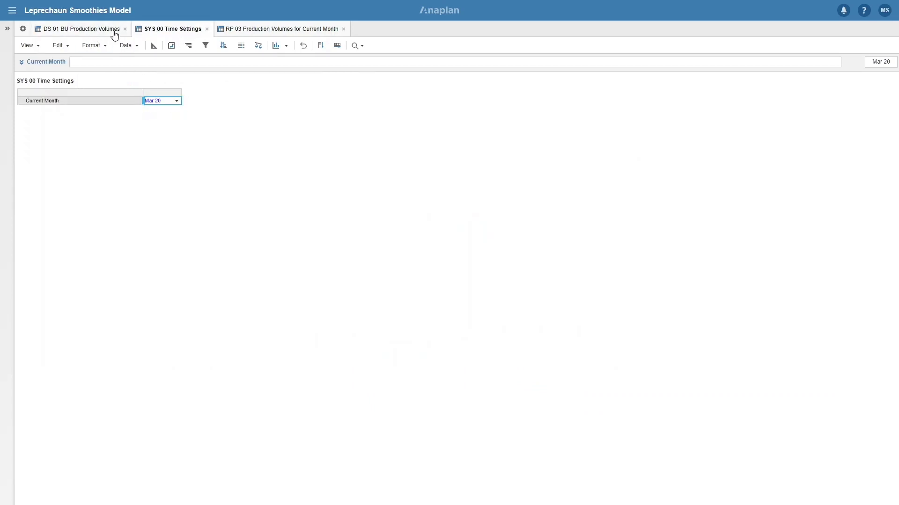
{"action": "left_click", "coordinate": [269, 36]}
{"action": "left_click_drag", "start_coordinate": [286, 30], "coordinate": [405, 178]}
{"action": "left_click", "coordinate": [65, 30]}
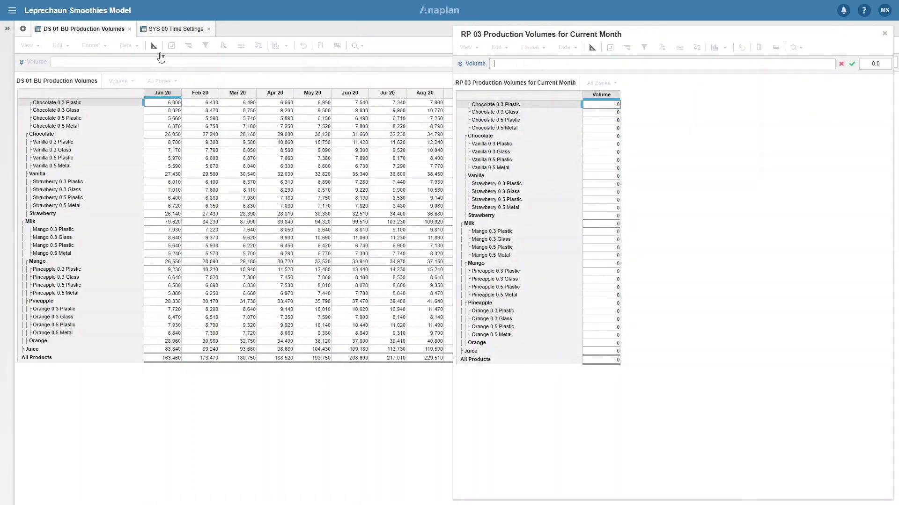
Set RP 03's Volume formula to reference the DS 01 BU Production Volumes Volume line item.
{"action": "left_click", "coordinate": [154, 45]}
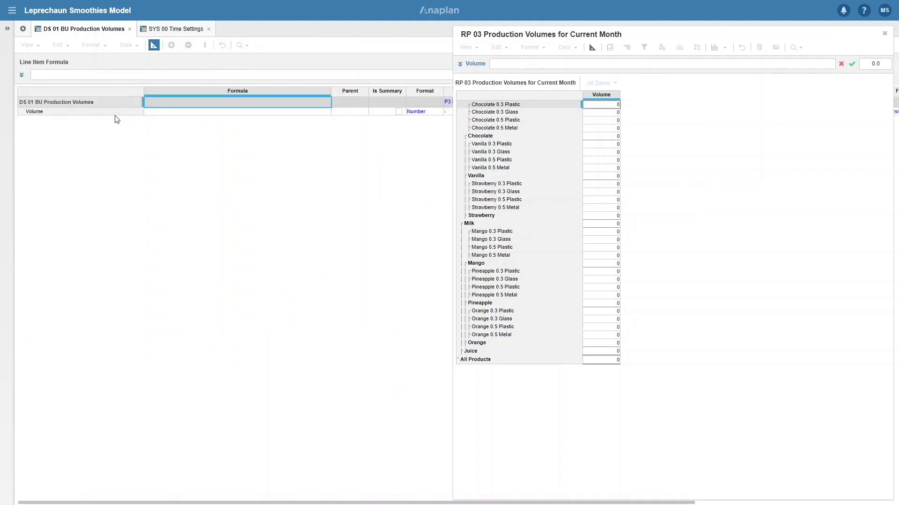
{"action": "left_click", "coordinate": [112, 113]}
{"action": "key", "text": "Return"}
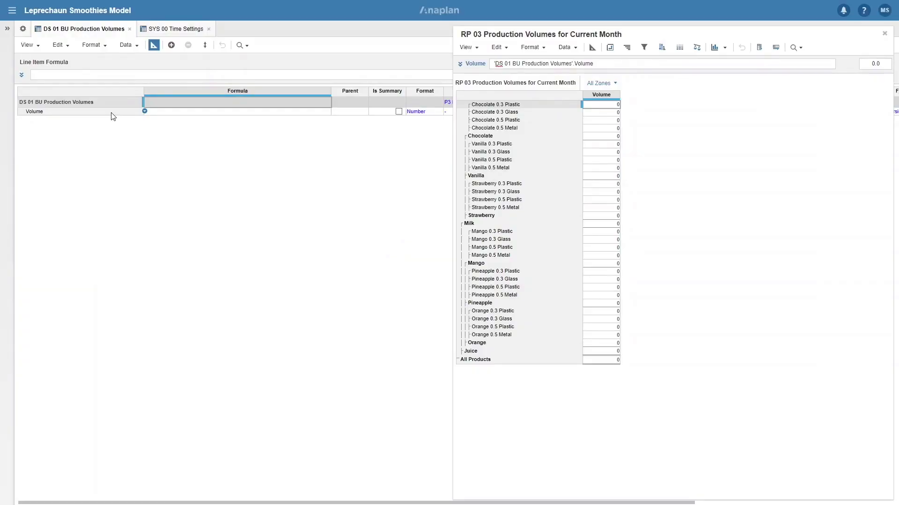
{"action": "left_click", "coordinate": [153, 45]}
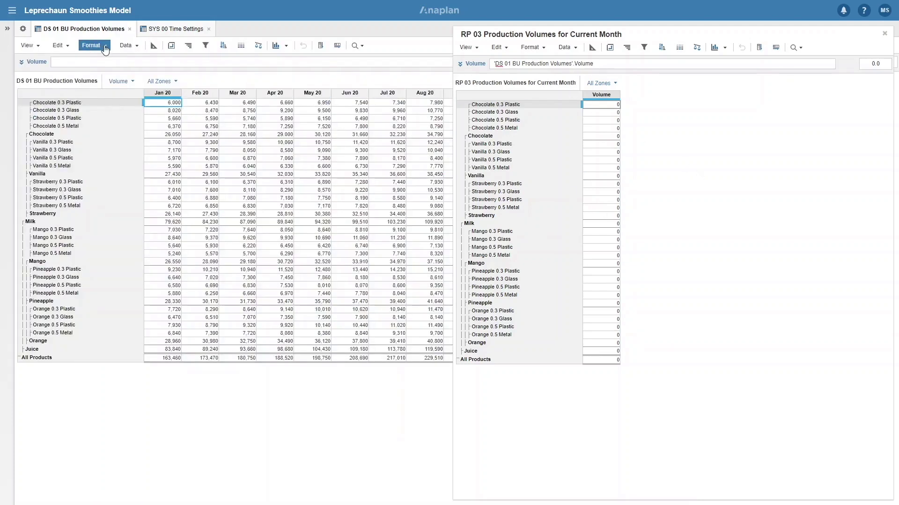
Add a LOOKUP on SYS 00 Current Month to RP 03's Volume formula, showing Mar 20 values.
{"action": "left_click", "coordinate": [168, 30]}
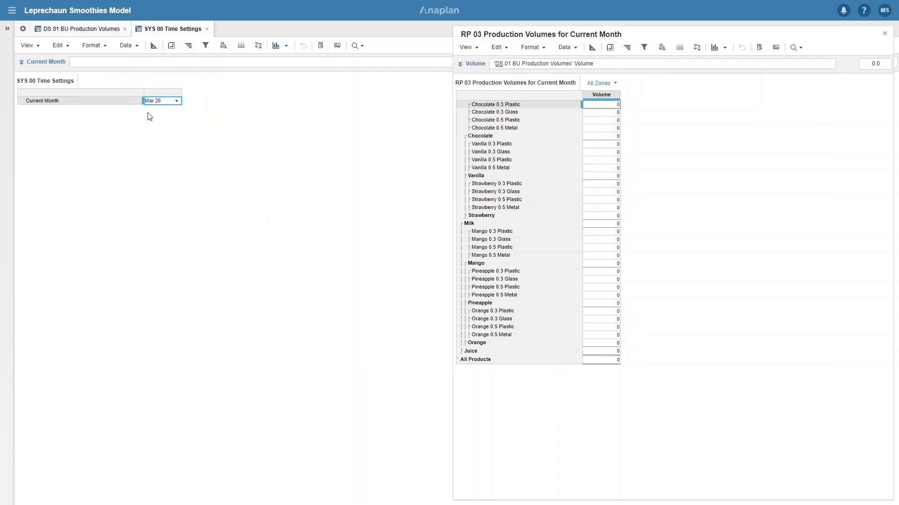
{"action": "left_click", "coordinate": [612, 67]}
{"action": "type", "text": "[lookup"}
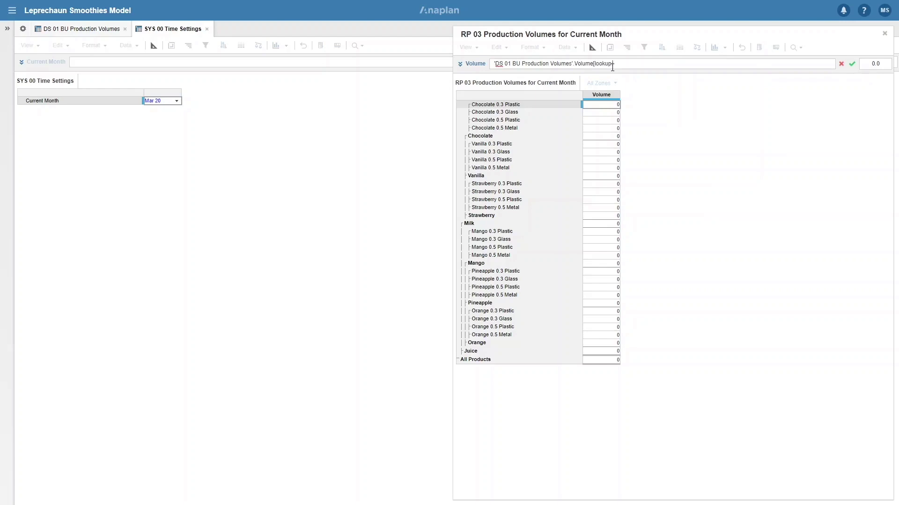
{"action": "type", "text": ":"}
{"action": "left_click", "coordinate": [96, 103]}
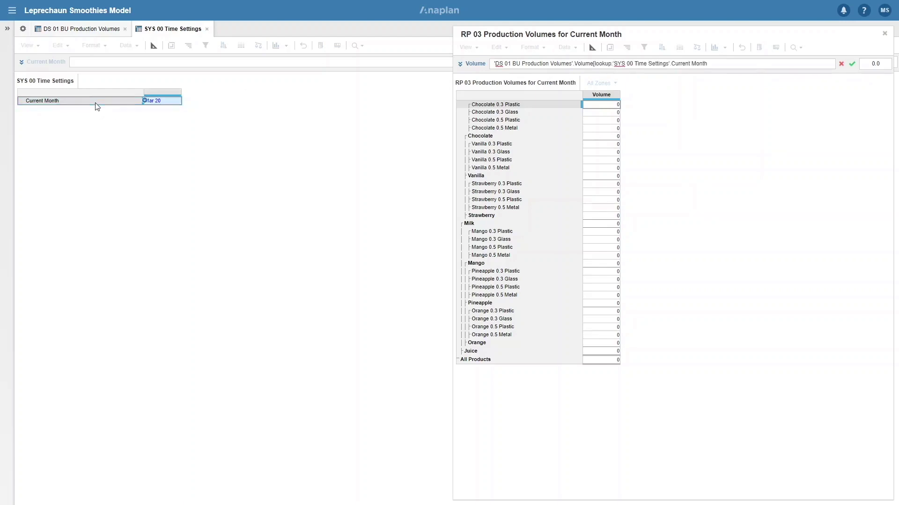
{"action": "type", "text": "]"}
{"action": "key", "text": "Return"}
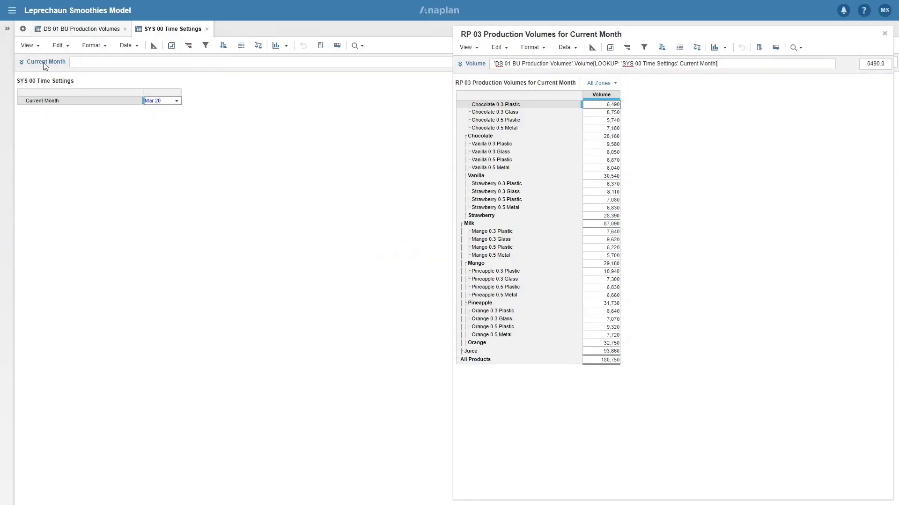
{"action": "left_click", "coordinate": [83, 31]}
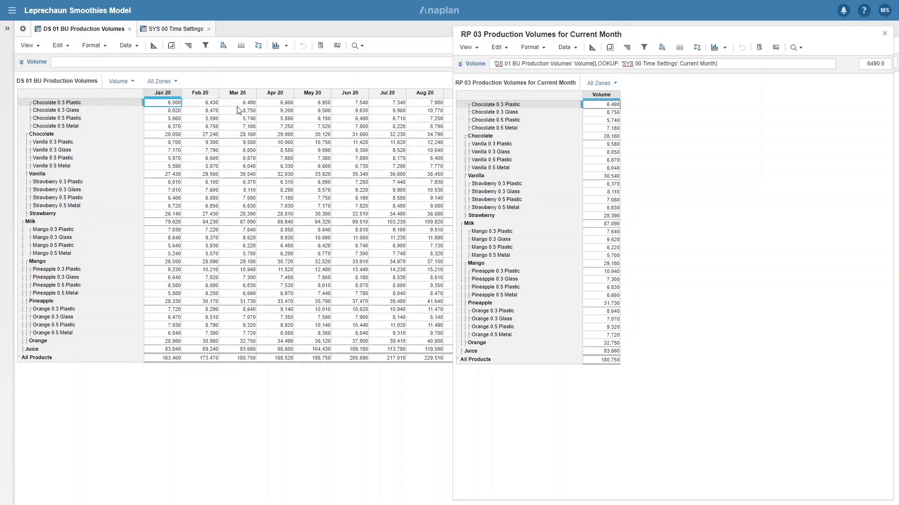
Note the Mar 20 Chocolate 0.3 Plastic volume, then set Current Month to May 20.
{"action": "left_click", "coordinate": [243, 104]}
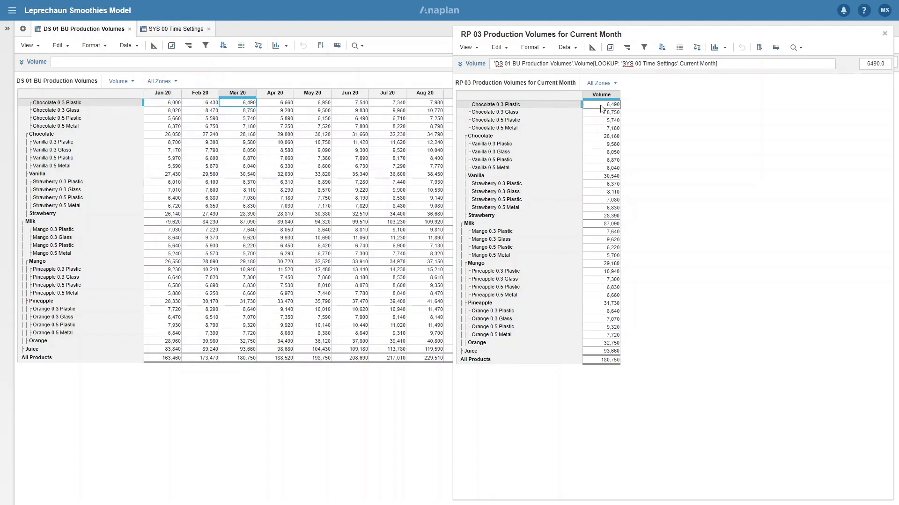
{"action": "left_click", "coordinate": [173, 29]}
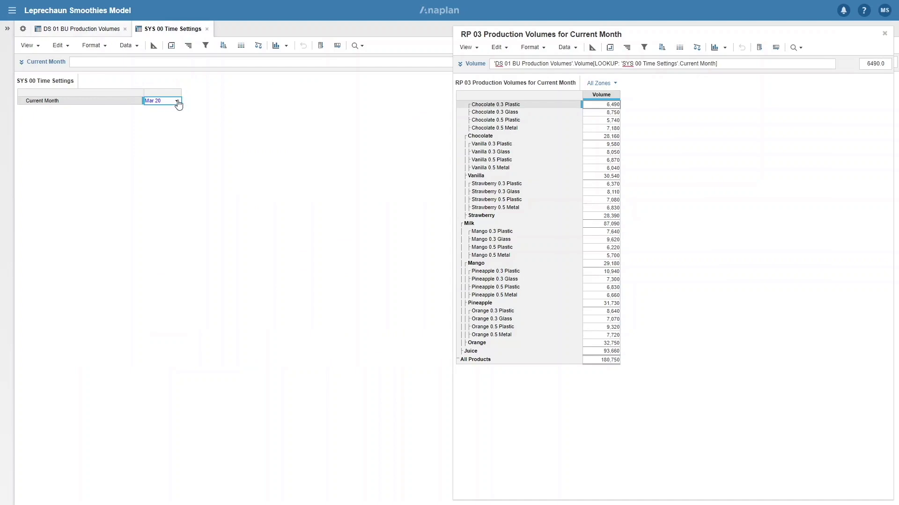
{"action": "left_click", "coordinate": [178, 103]}
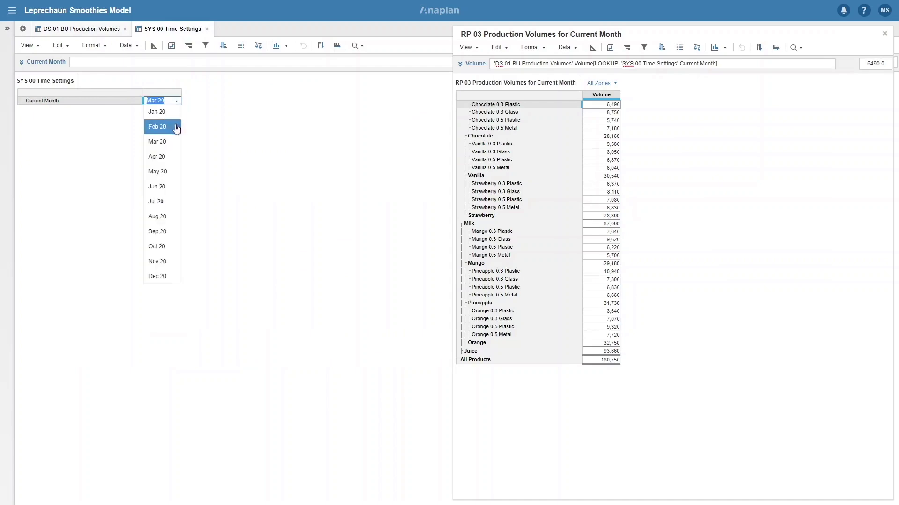
{"action": "left_click", "coordinate": [165, 172]}
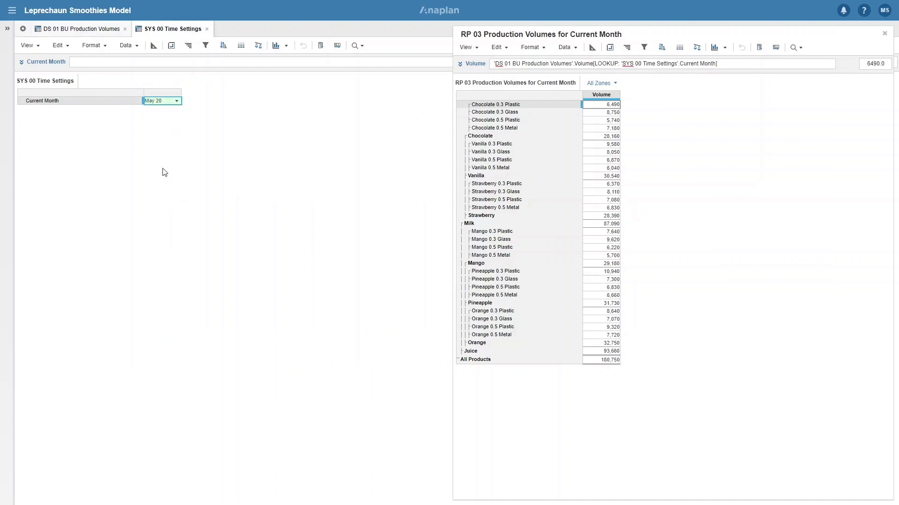
Compare DS 01's May 20 volumes with the report and open RP 04 Production Volumes for EMEA.
{"action": "left_click", "coordinate": [103, 34]}
{"action": "left_click", "coordinate": [309, 110]}
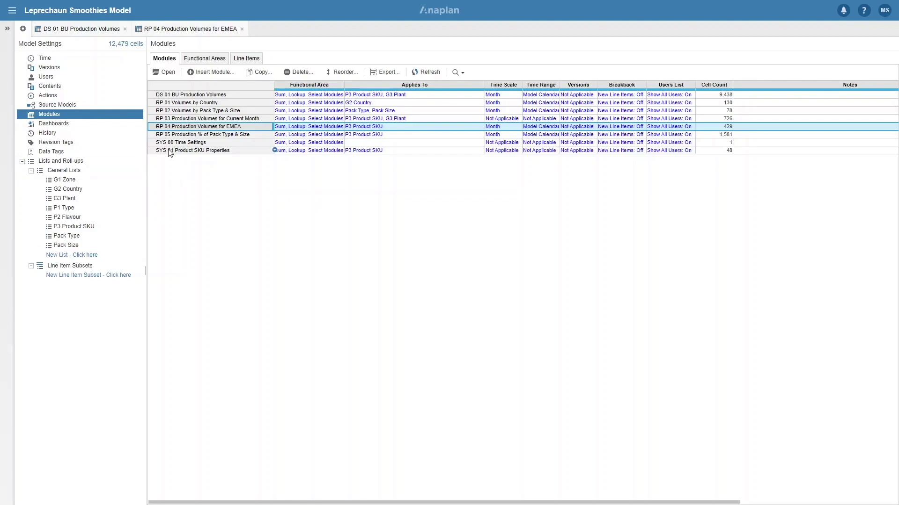
{"action": "left_click", "coordinate": [197, 32]}
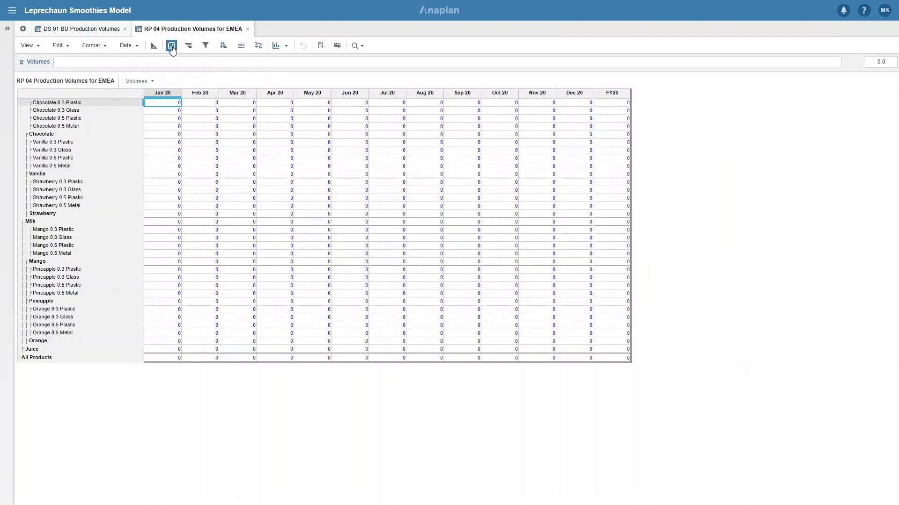
Review RP 04's pivot layout, then show DS 01's EMEA zone page (FY20 total 1,273,460).
{"action": "left_click", "coordinate": [206, 45]}
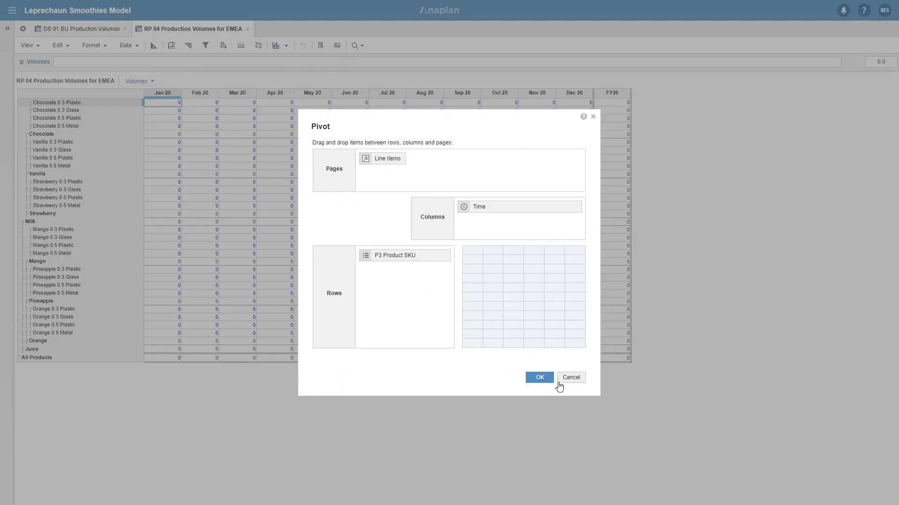
{"action": "left_click", "coordinate": [564, 380]}
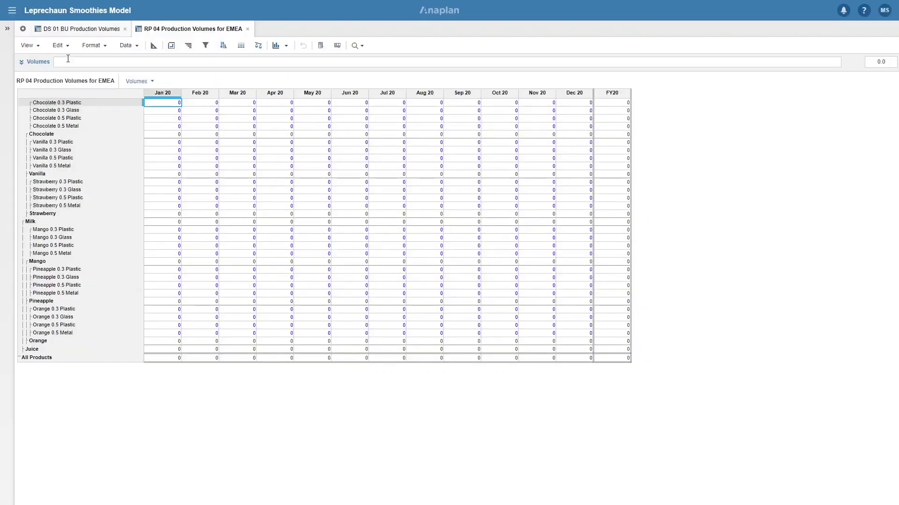
{"action": "left_click", "coordinate": [85, 33]}
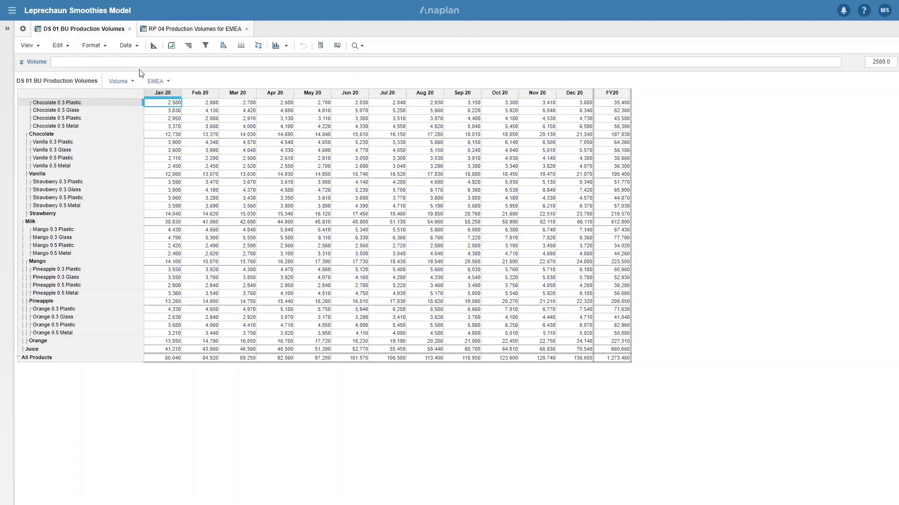
{"action": "left_click", "coordinate": [160, 82]}
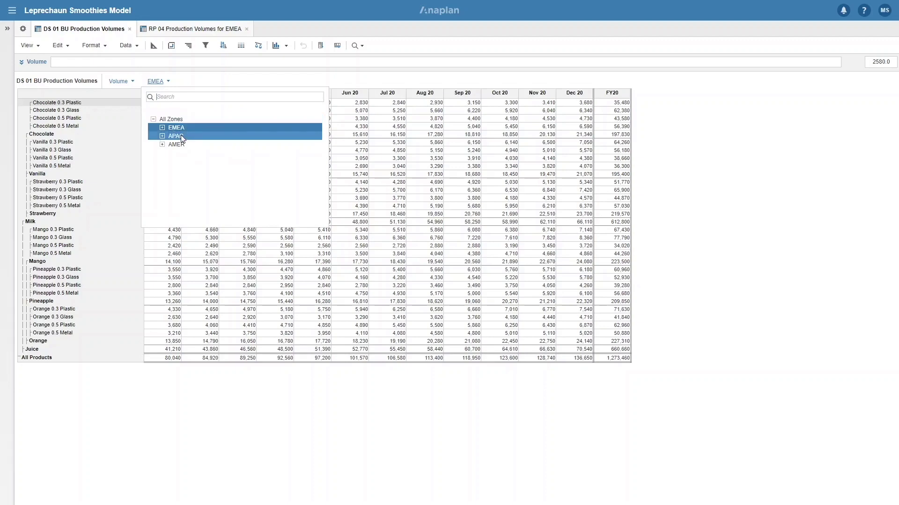
{"action": "left_click", "coordinate": [184, 132]}
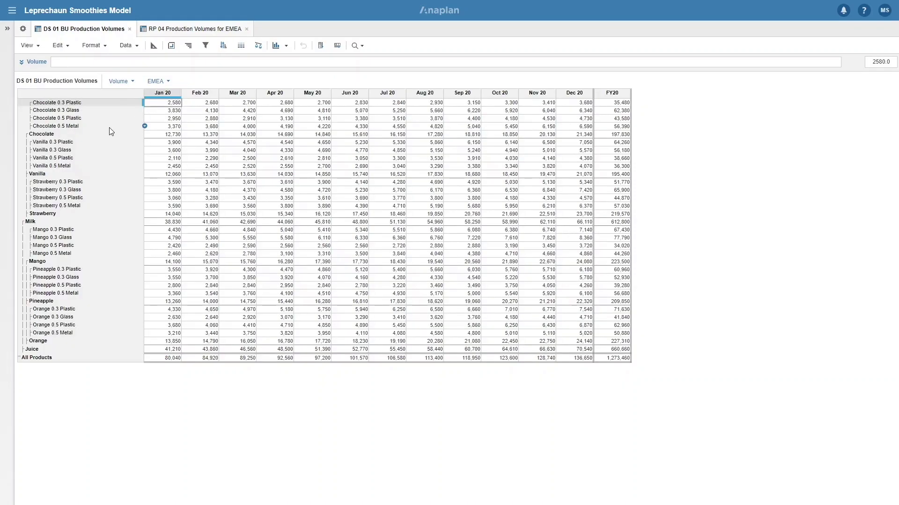
Pop RP 04 out and set its Volumes formula to reference DS 01's Volume line item.
{"action": "left_click", "coordinate": [160, 32]}
{"action": "left_click_drag", "start_coordinate": [160, 31], "coordinate": [538, 149]}
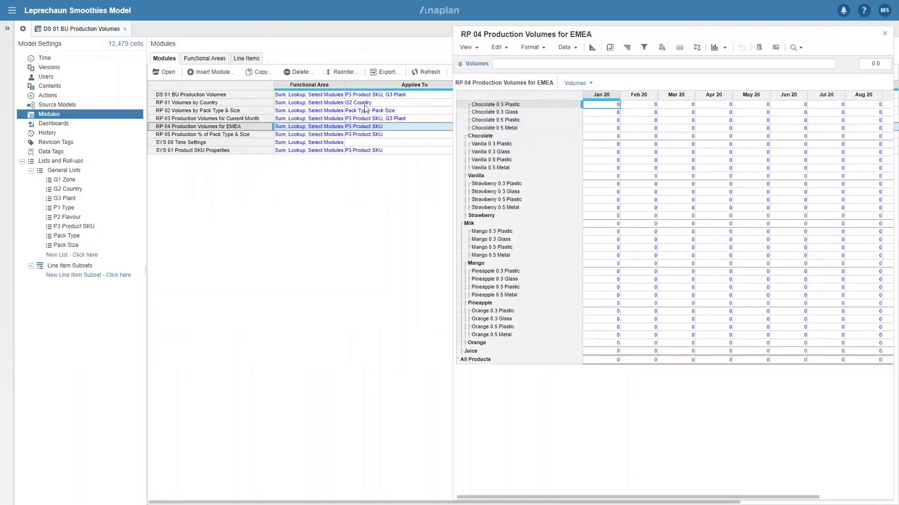
{"action": "left_click", "coordinate": [91, 30]}
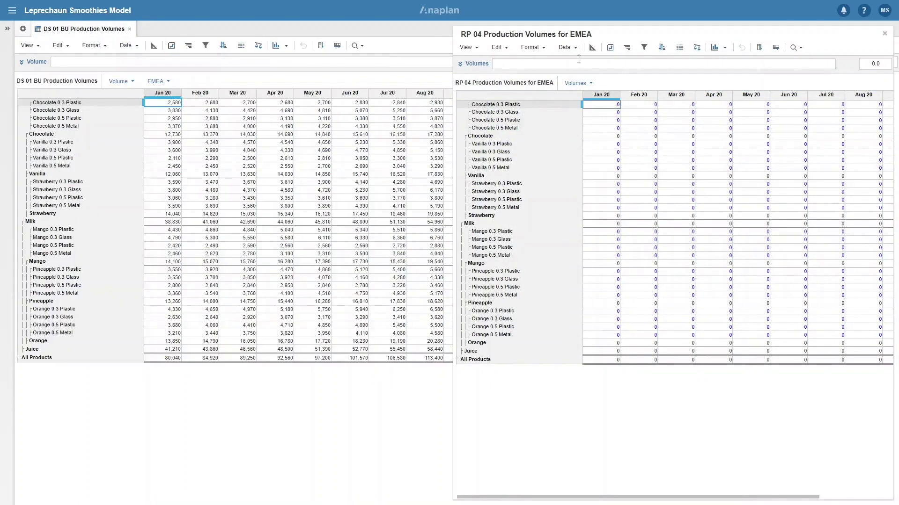
{"action": "left_click", "coordinate": [576, 63]}
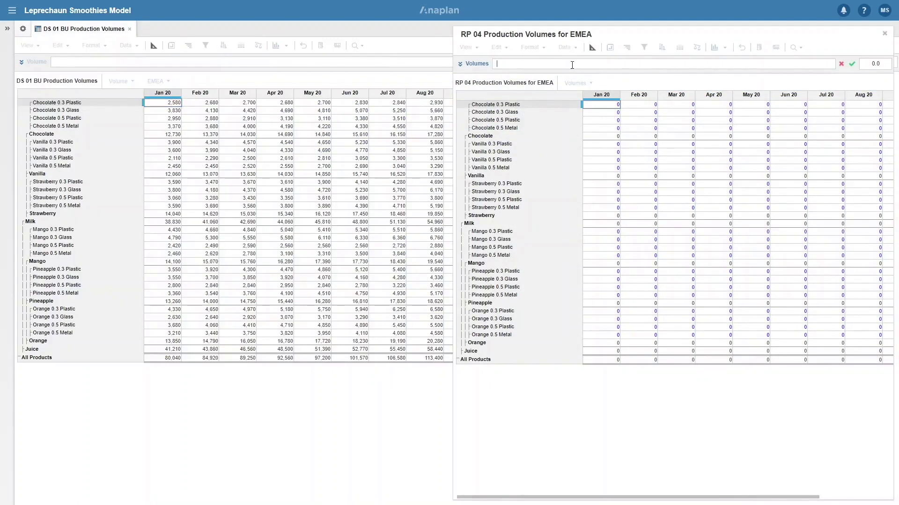
{"action": "left_click", "coordinate": [154, 45]}
{"action": "left_click", "coordinate": [69, 112]}
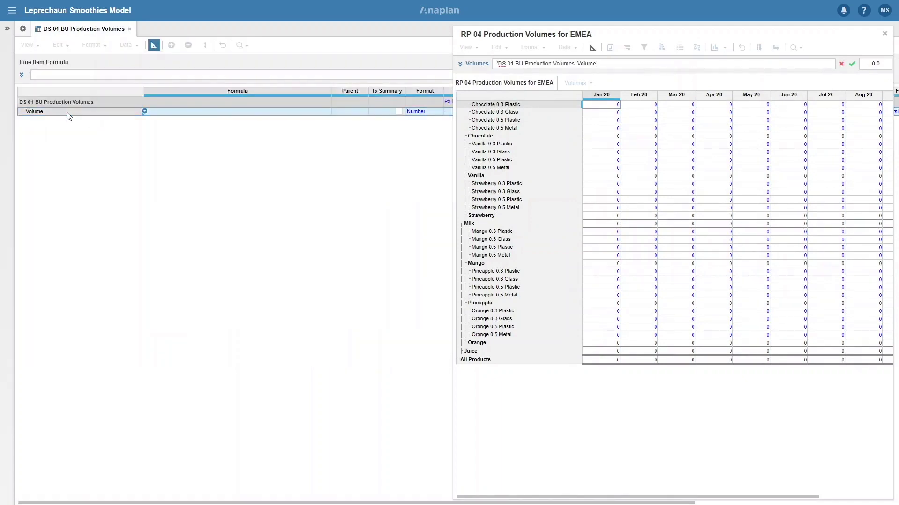
{"action": "key", "text": "Return"}
{"action": "left_click", "coordinate": [154, 46]}
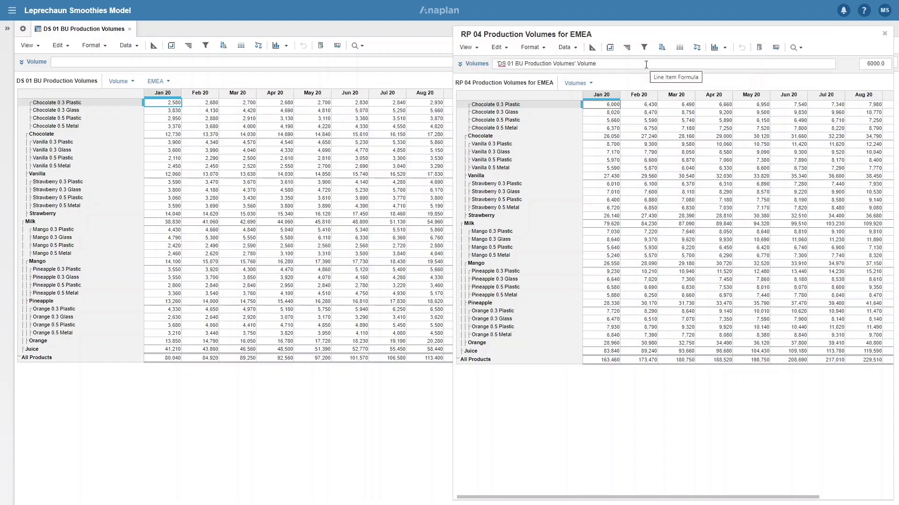
Add [SELECT: 'G1 Zone'.EMEA] to RP 04's Volumes formula so it shows EMEA only.
{"action": "left_click", "coordinate": [614, 63]}
{"action": "type", "text": "[se"}
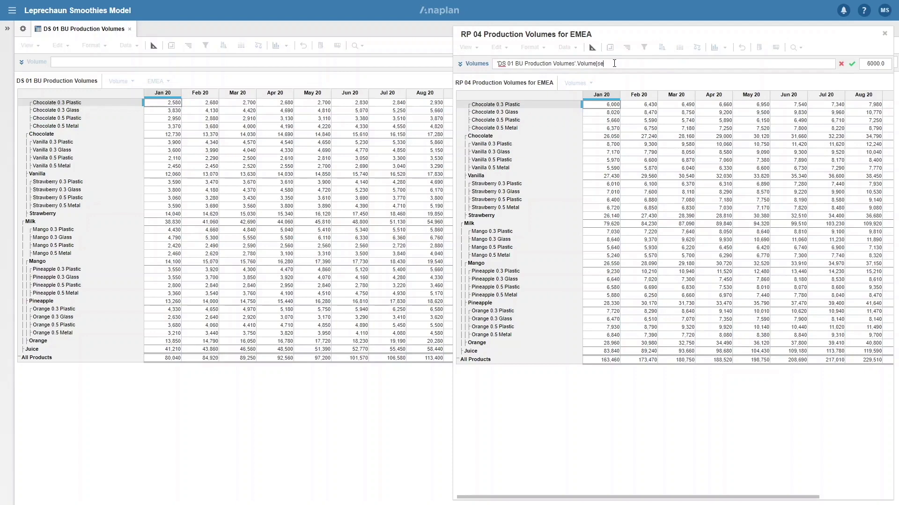
{"action": "type", "text": "lect:"}
{"action": "left_click", "coordinate": [21, 30]}
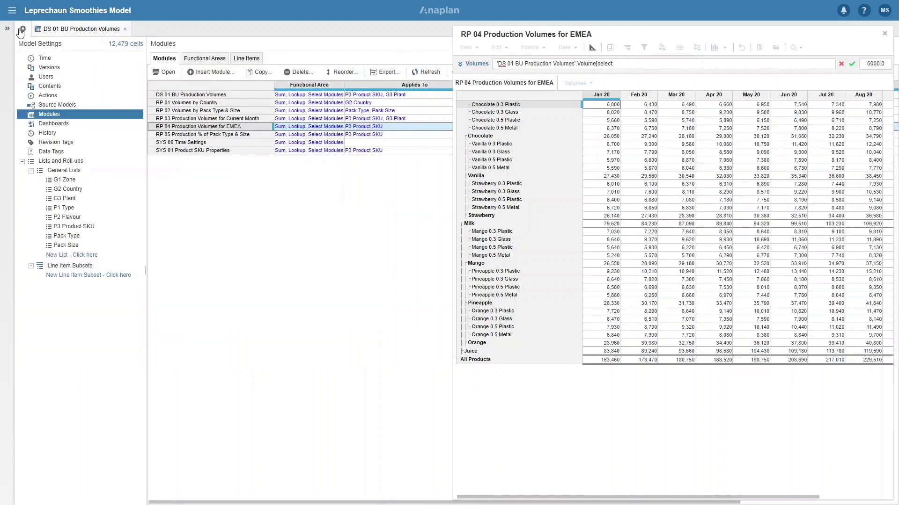
{"action": "left_click", "coordinate": [62, 183]}
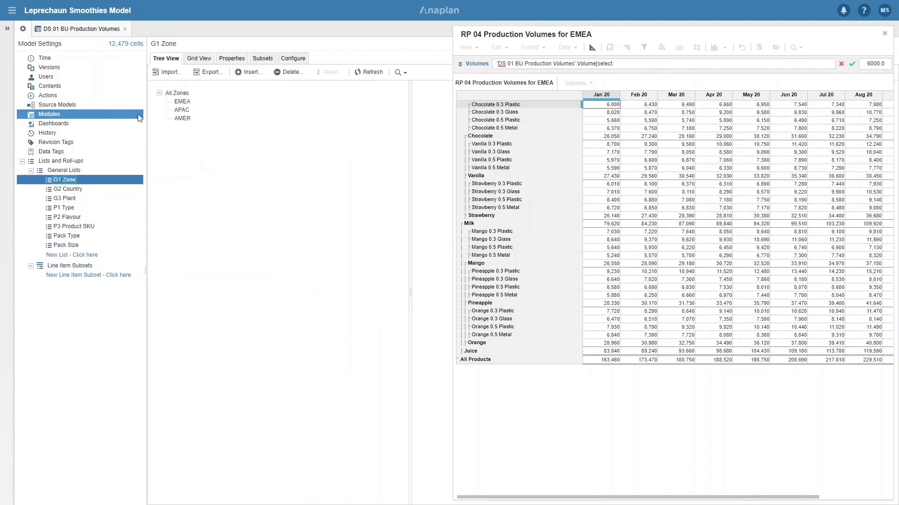
{"action": "left_click", "coordinate": [180, 103]}
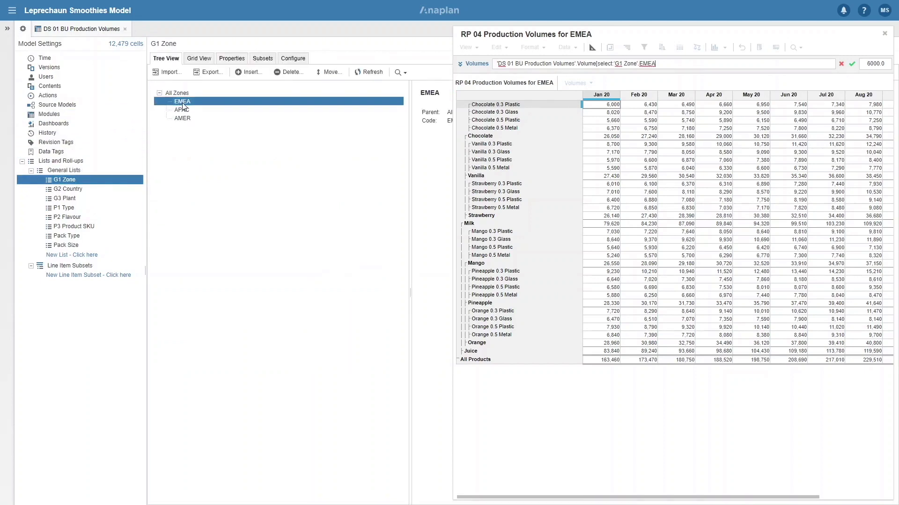
{"action": "key", "text": "Return"}
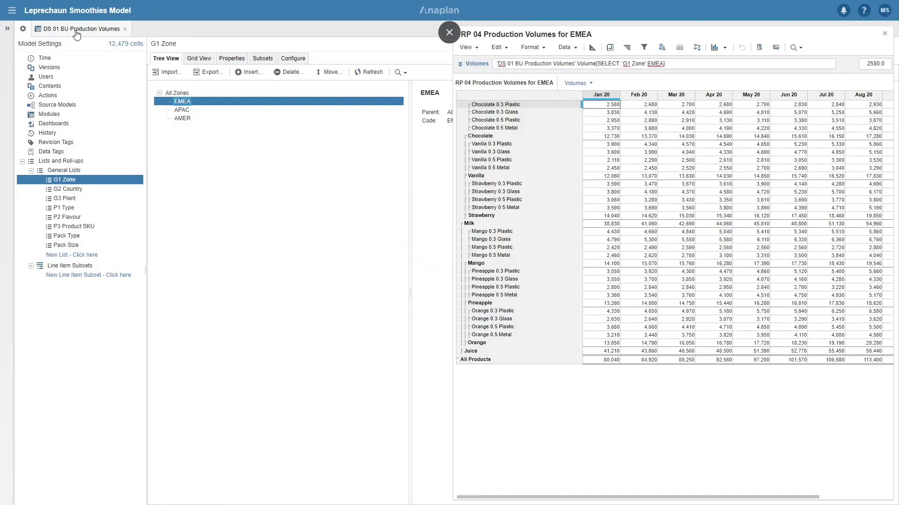
{"action": "left_click", "coordinate": [74, 29]}
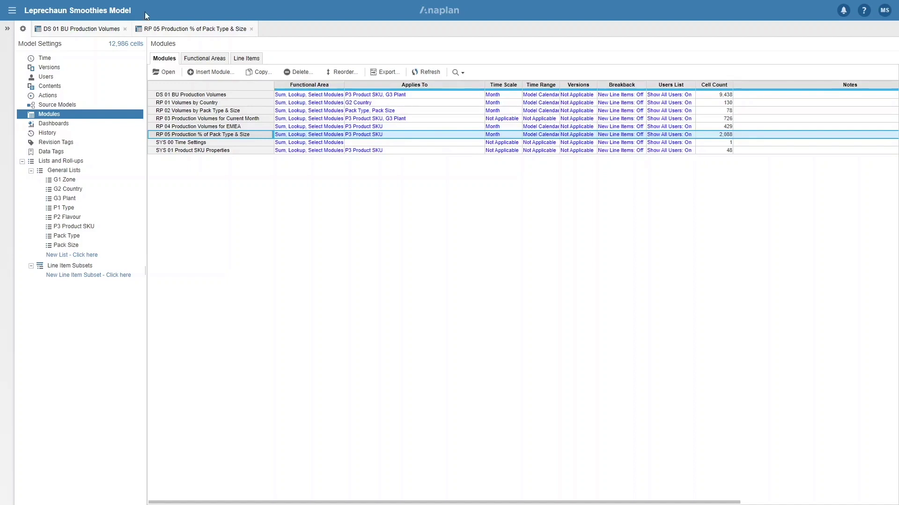
Open the RP 05 Production % of Pack Type & Size module.
{"action": "left_click", "coordinate": [159, 32]}
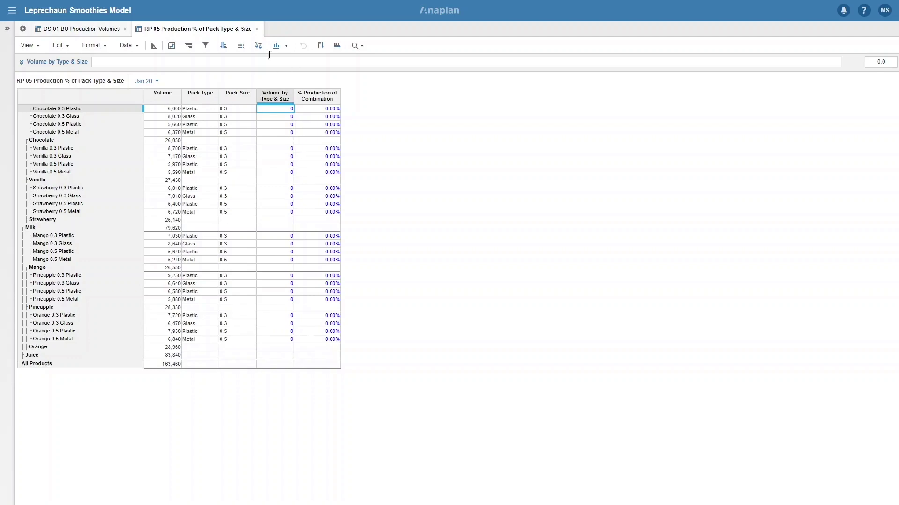
{"action": "left_click", "coordinate": [171, 46]}
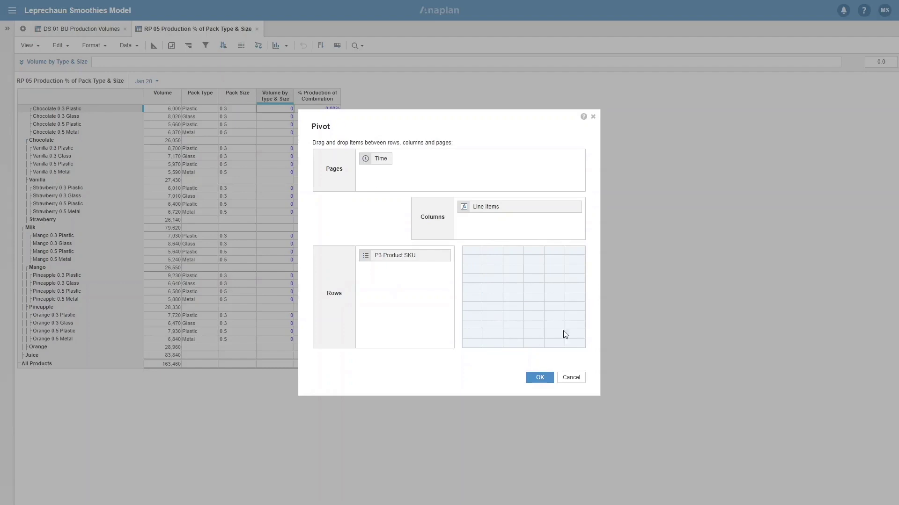
{"action": "left_click", "coordinate": [572, 378]}
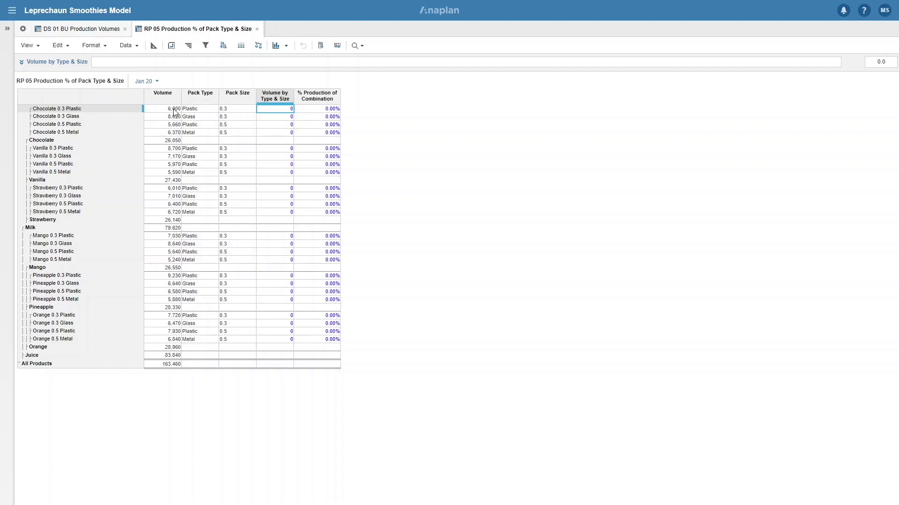
{"action": "mouse_move", "coordinate": [68, 111]}
{"action": "left_click", "coordinate": [162, 63]}
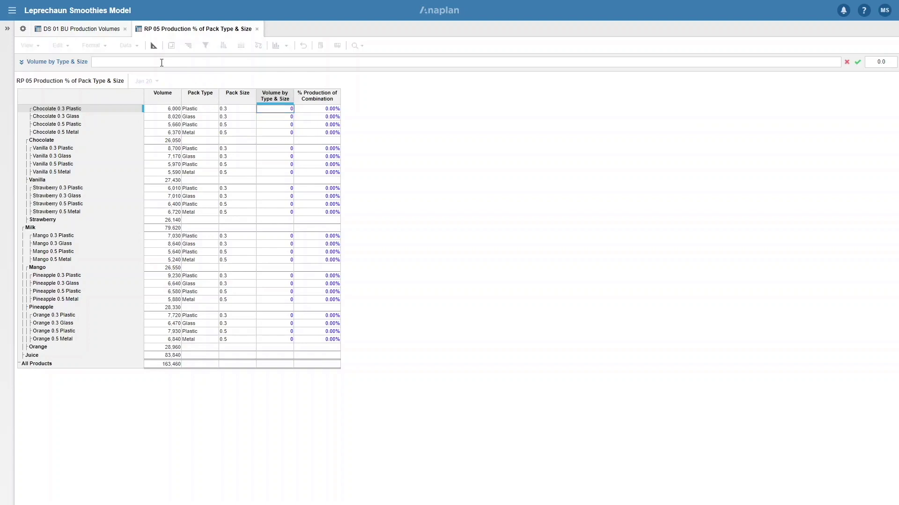
Complete Volume by Type & Size as Volume[SUM: Pack Type, SUM: Pack Size, LOOKUP: Pack Type, LOOKUP: Pack Size].
{"action": "left_click", "coordinate": [166, 94]}
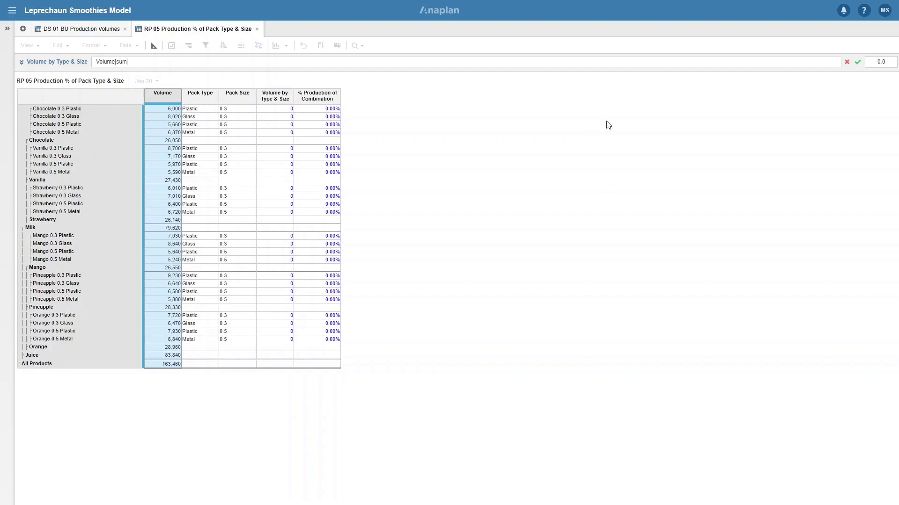
{"action": "left_click", "coordinate": [209, 96]}
{"action": "type", "text": ",sum:"}
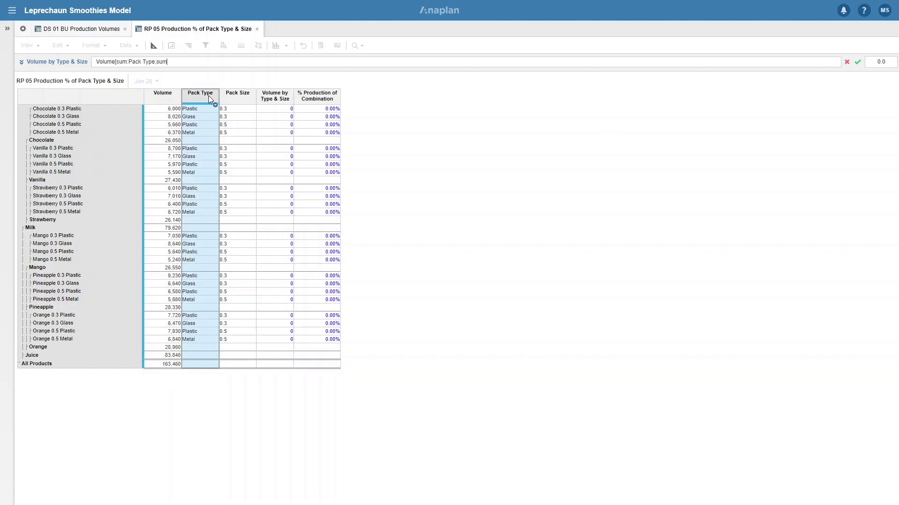
{"action": "left_click", "coordinate": [234, 94]}
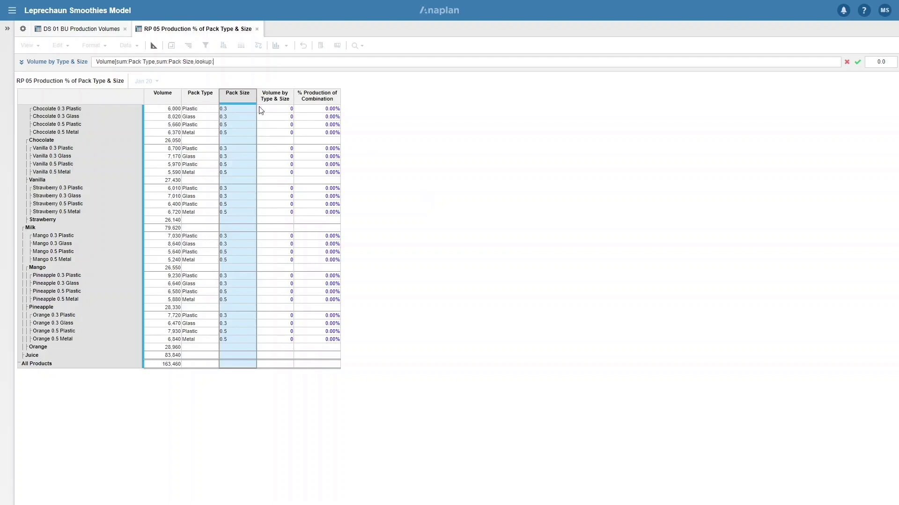
{"action": "left_click", "coordinate": [194, 97]}
{"action": "type", "text": ",lookup:"}
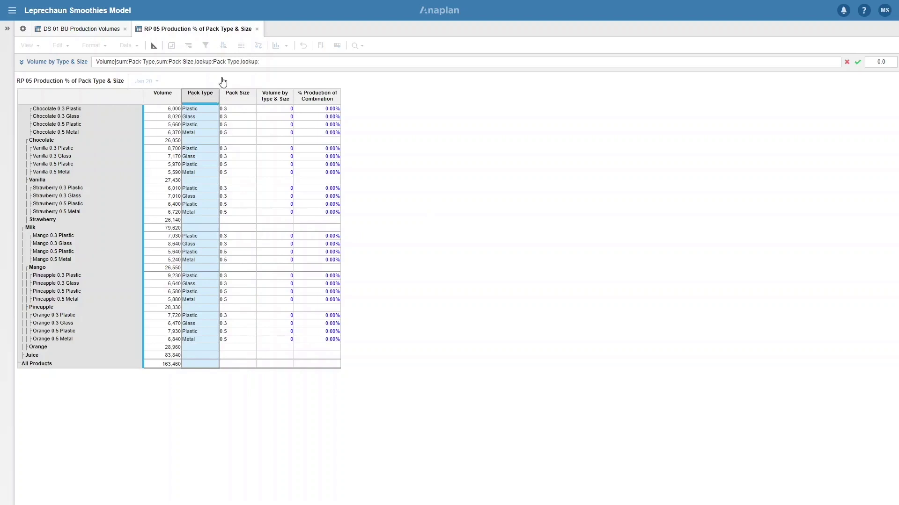
{"action": "left_click", "coordinate": [227, 96]}
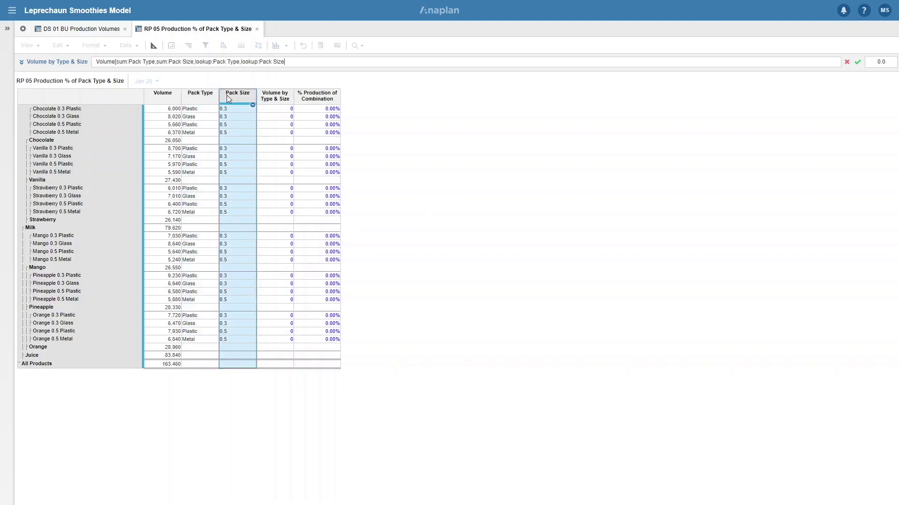
{"action": "type", "text": "]"}
{"action": "key", "text": "Return"}
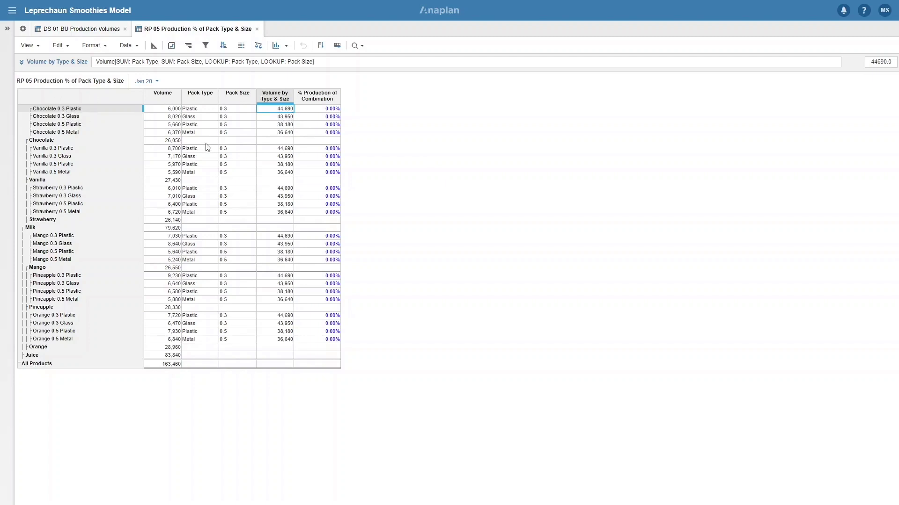
{"action": "left_click", "coordinate": [305, 112]}
Set % Production of Combination to Volume / 'Volume by Type & Size' and check the column totals.
{"action": "left_click", "coordinate": [201, 62]}
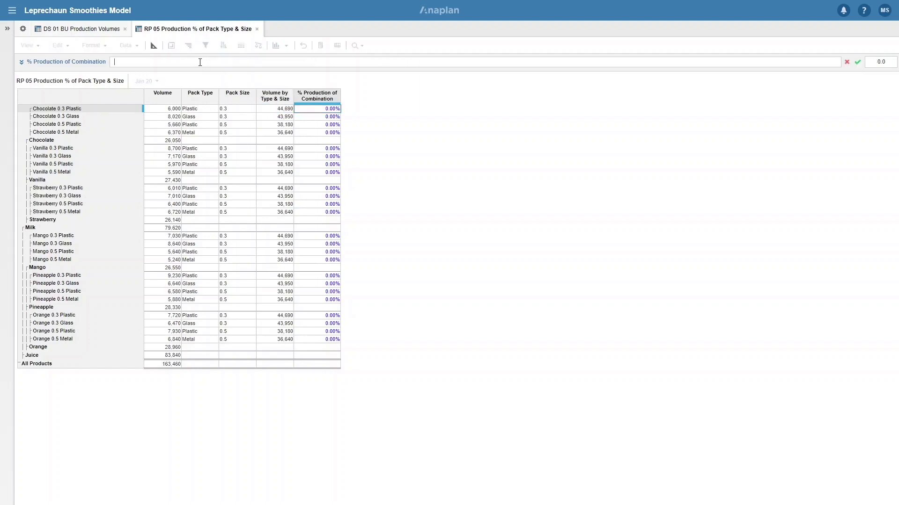
{"action": "left_click", "coordinate": [149, 94]}
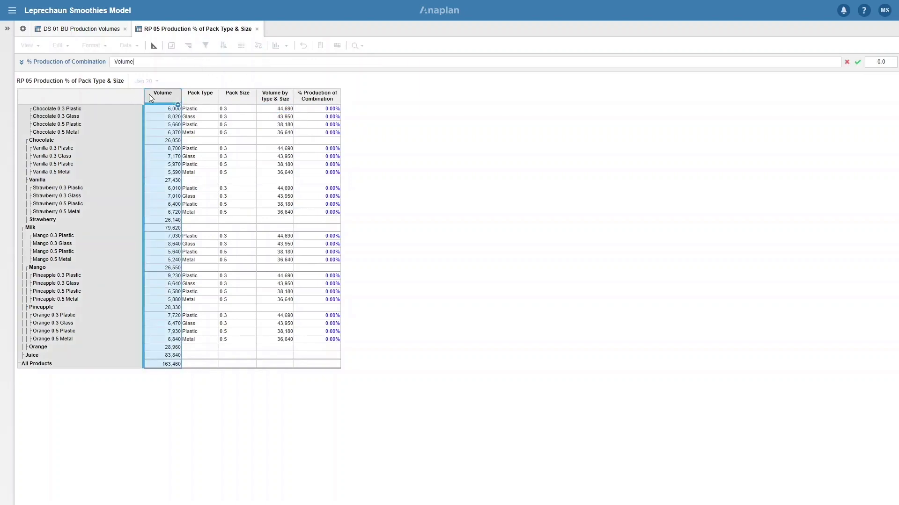
{"action": "type", "text": "/"}
{"action": "left_click", "coordinate": [267, 100]}
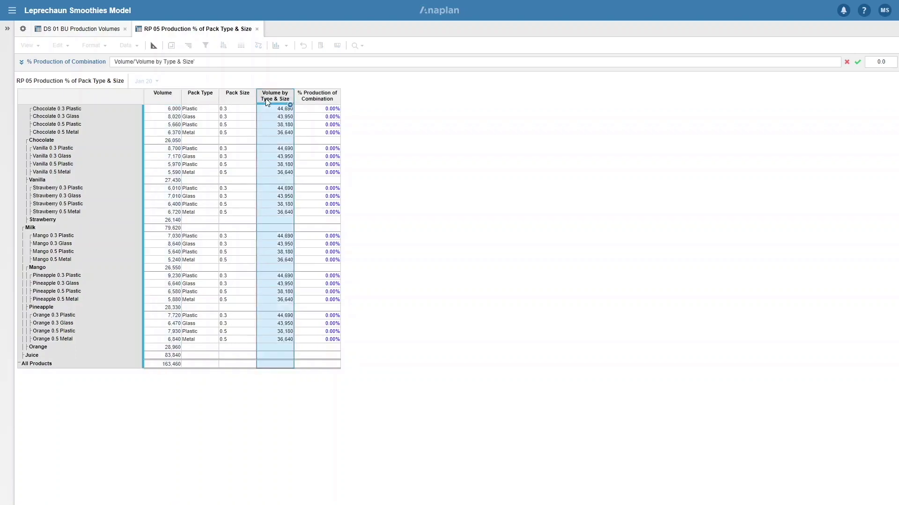
{"action": "key", "text": "Return"}
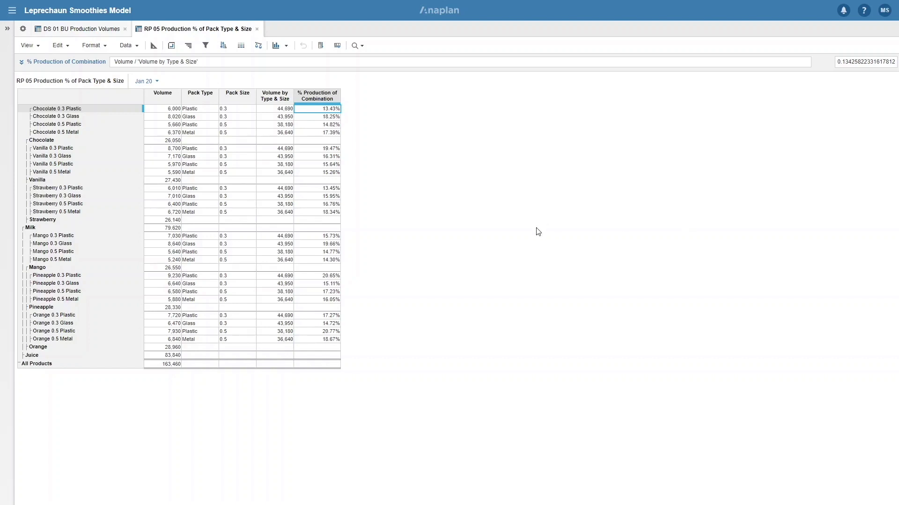
{"action": "left_click", "coordinate": [277, 96]}
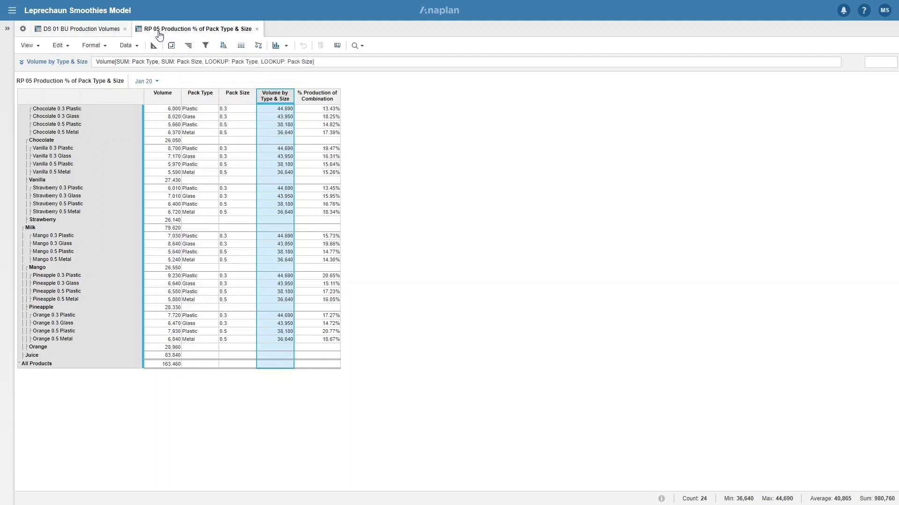
{"action": "left_click", "coordinate": [154, 45]}
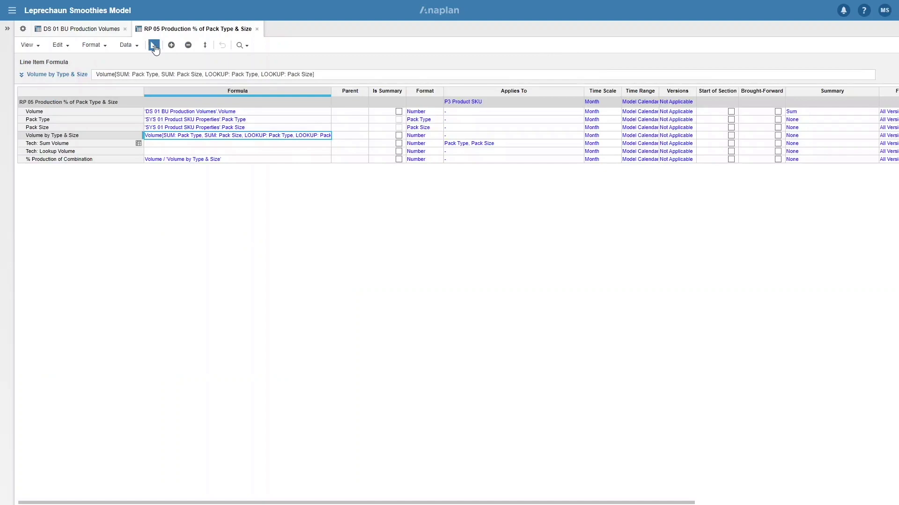
Enter Volume[SUM: Pack Type, SUM: Pack Size] as the Tech: Sum Volume formula in Blueprint.
{"action": "left_click", "coordinate": [175, 144]}
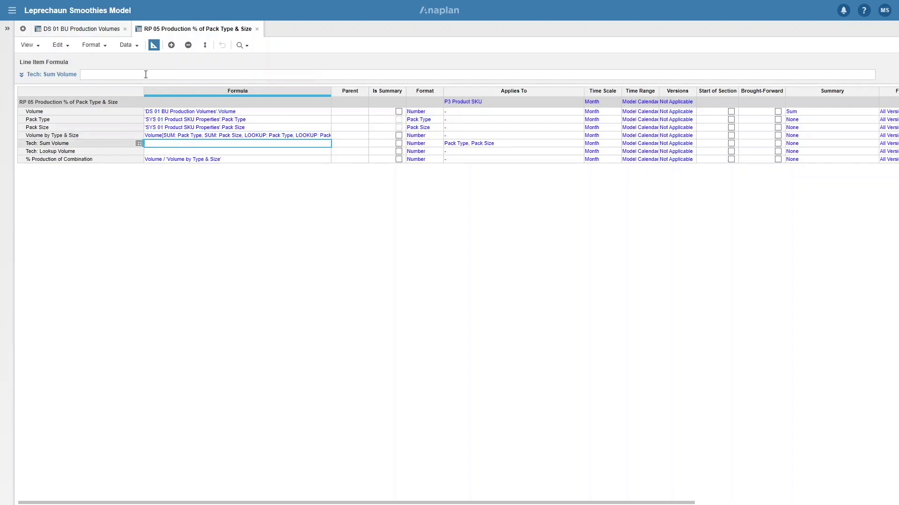
{"action": "left_click", "coordinate": [86, 76]}
{"action": "left_click", "coordinate": [58, 113]}
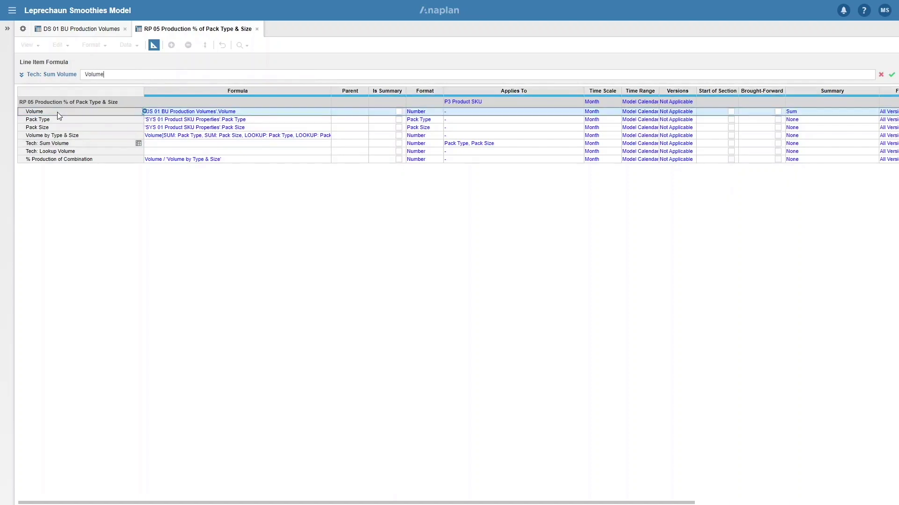
{"action": "type", "text": "[sum:"}
{"action": "left_click", "coordinate": [49, 120]}
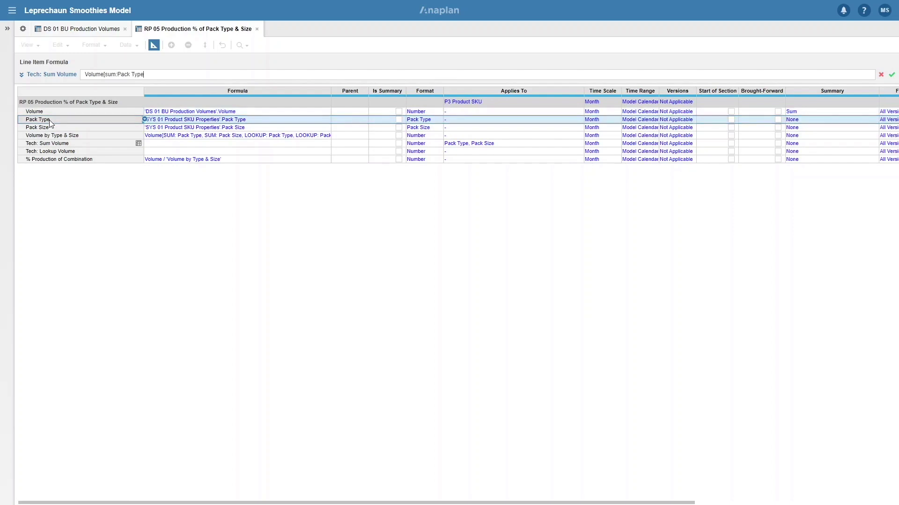
{"action": "type", "text": ",sum:"}
{"action": "left_click", "coordinate": [42, 128]}
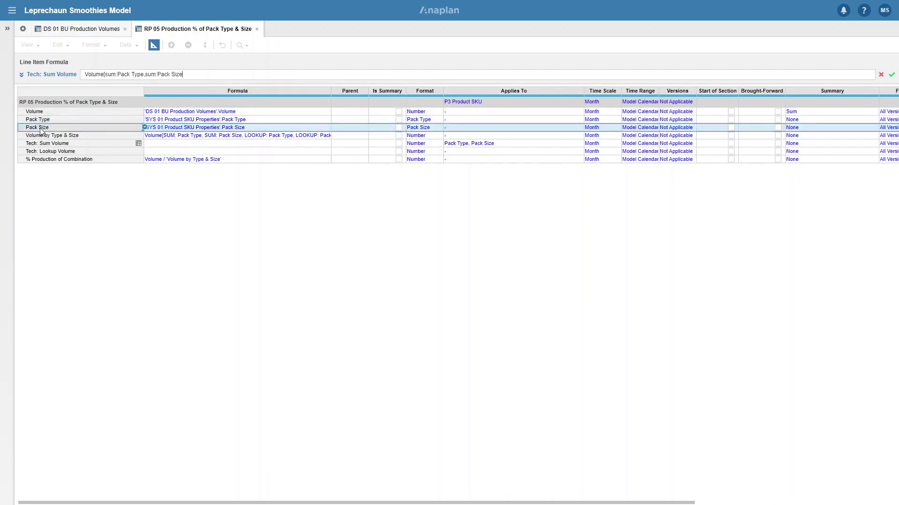
{"action": "type", "text": "]"}
{"action": "key", "text": "Return"}
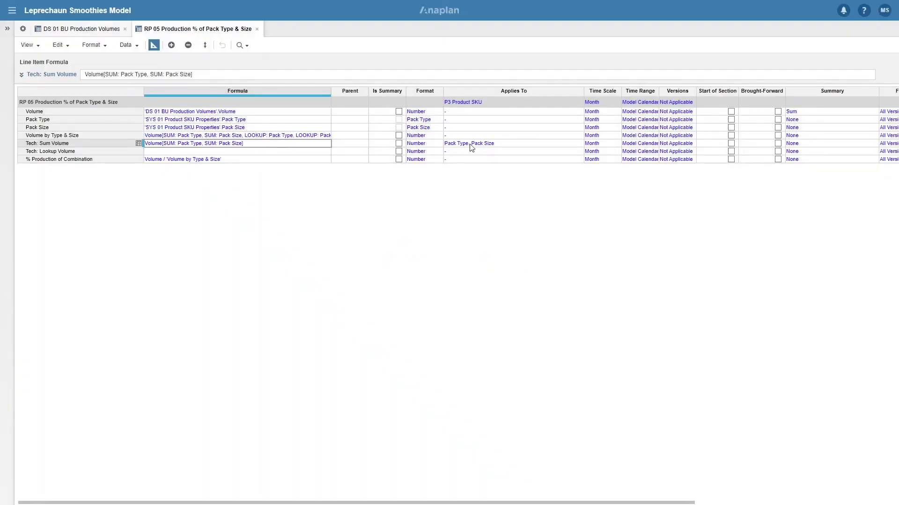
Give Tech: Lookup Volume the formula 'Tech: Sum Volume'[LOOKUP: Pack Type, LOOKUP: Pack Size], then return to Grid view.
{"action": "left_click", "coordinate": [168, 150]}
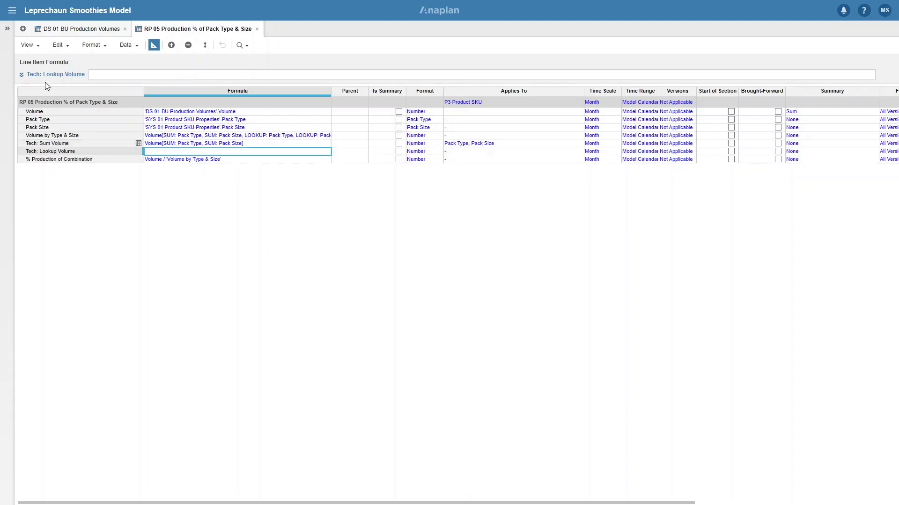
{"action": "left_click", "coordinate": [98, 73]}
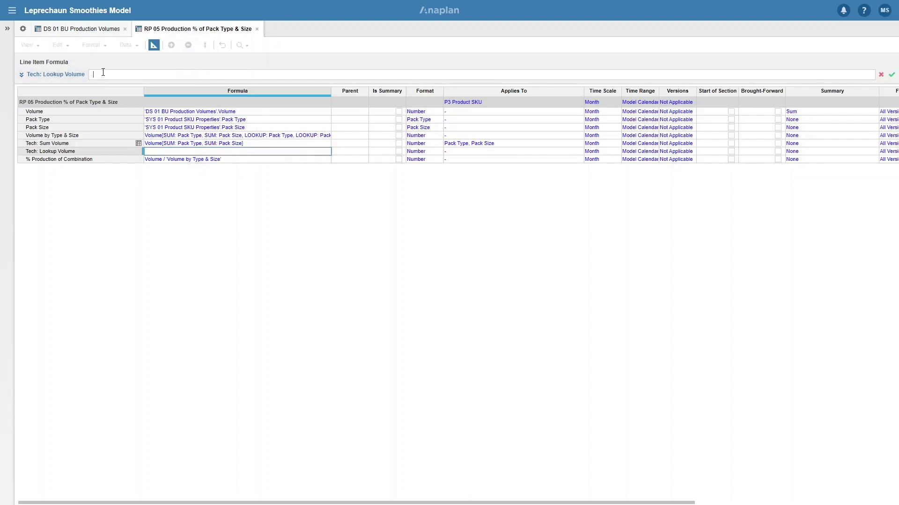
{"action": "left_click", "coordinate": [72, 143]}
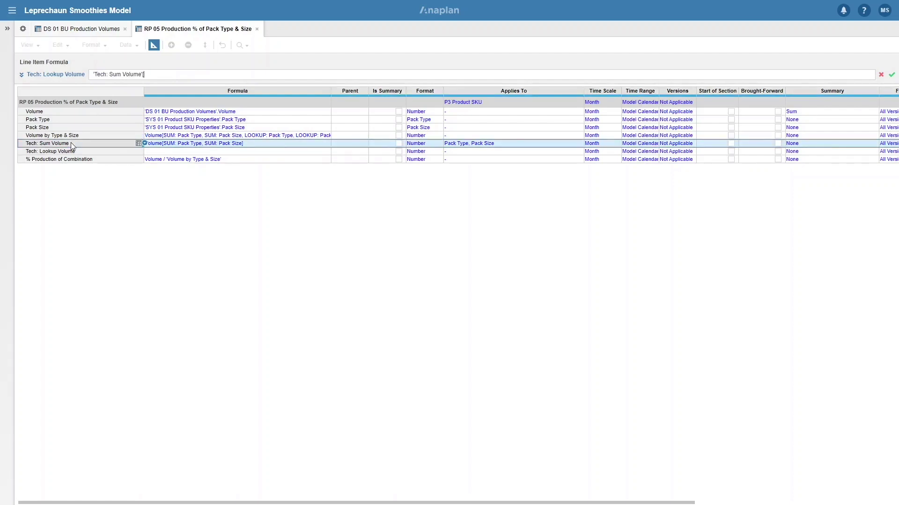
{"action": "type", "text": "[lookup:"}
{"action": "left_click", "coordinate": [41, 120]}
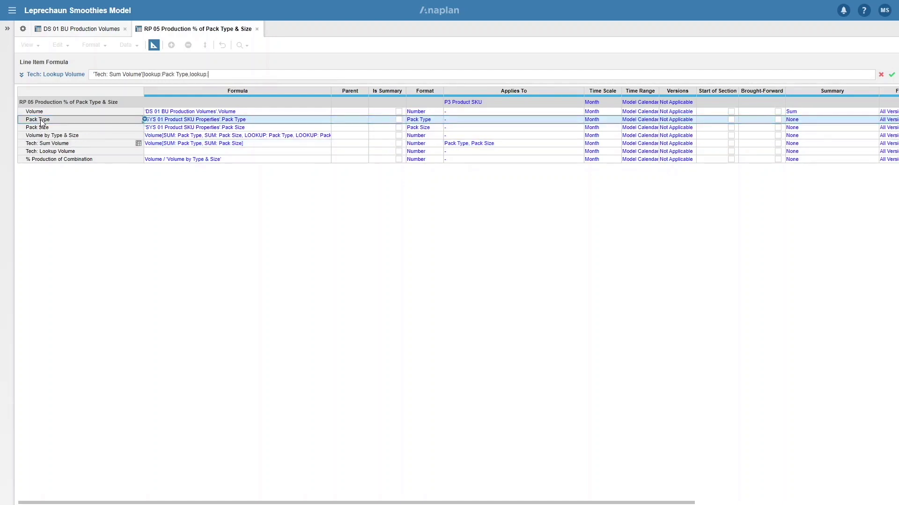
{"action": "left_click", "coordinate": [44, 130]}
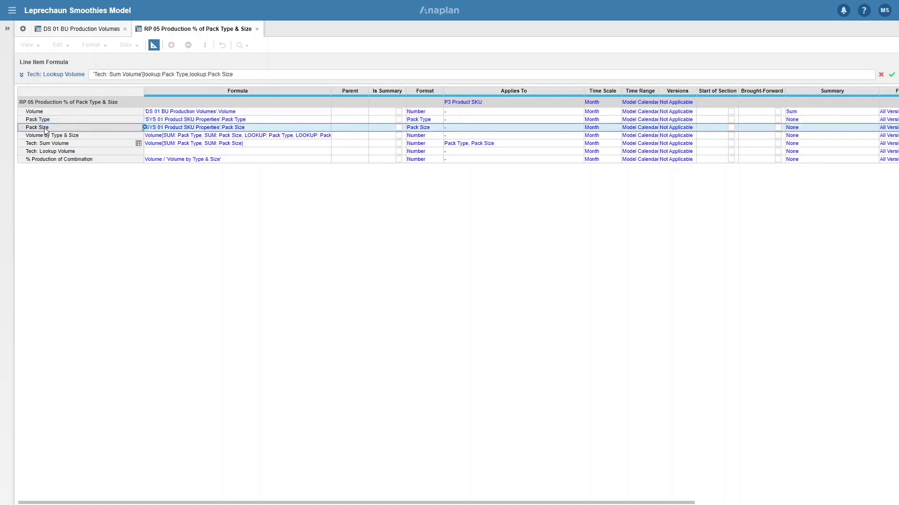
{"action": "key", "text": "Return"}
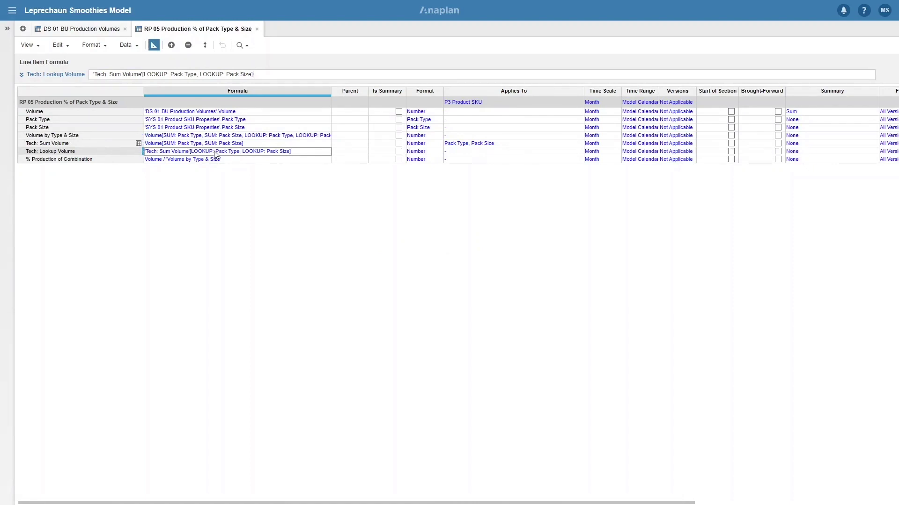
{"action": "left_click", "coordinate": [153, 45]}
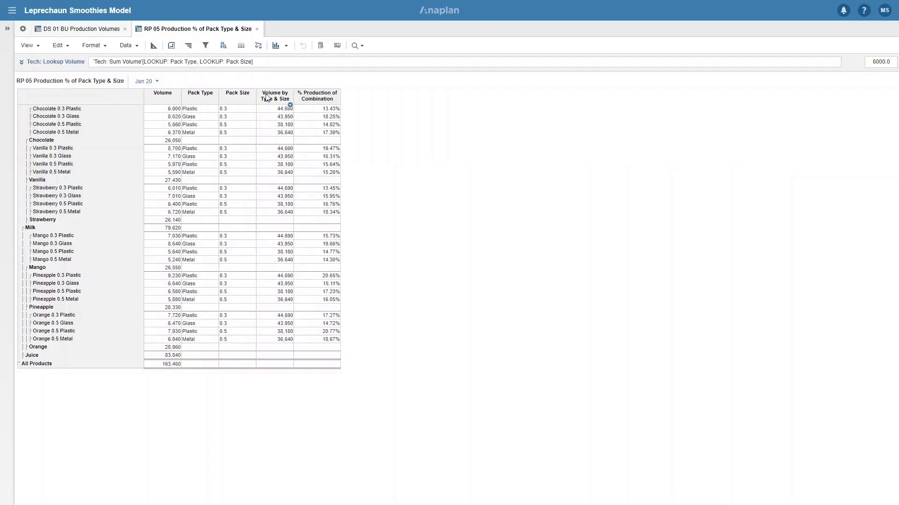
Unhide the tech line items and confirm Tech: Lookup Volume matches Volume by Type & Size (44,690).
{"action": "left_click", "coordinate": [267, 97]}
{"action": "right_click", "coordinate": [266, 97]}
{"action": "left_click", "coordinate": [333, 164]}
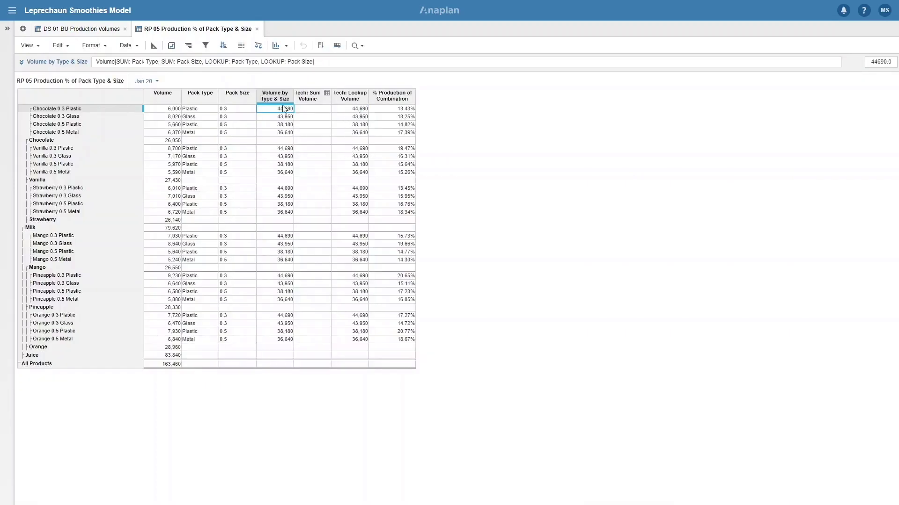
{"action": "left_click", "coordinate": [357, 111]}
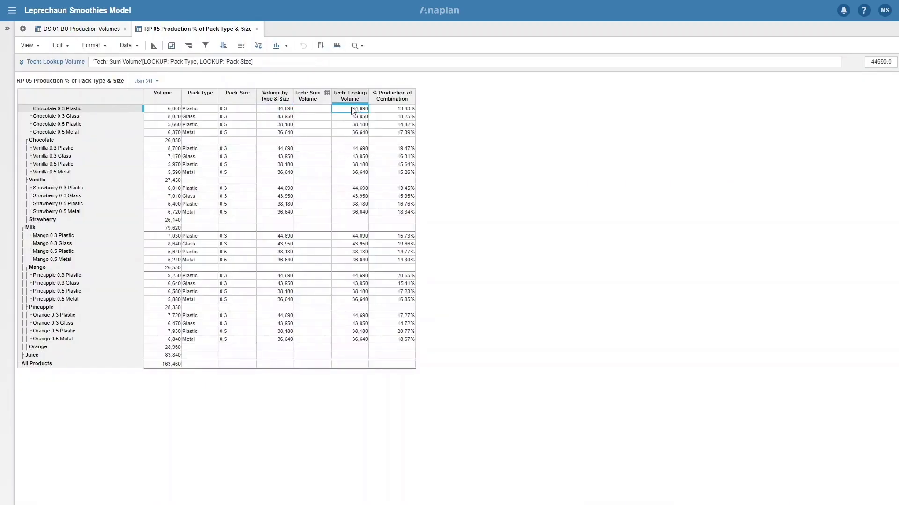